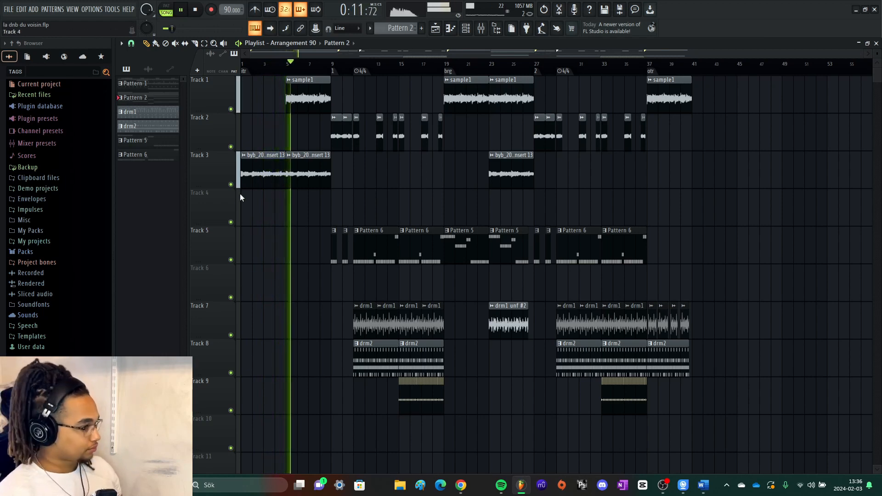
- Stop the song playback and switch the playlist to the "sample 160" arrangement
scroll(243, 197, up, 5)
scroll(255, 215, up, 1)
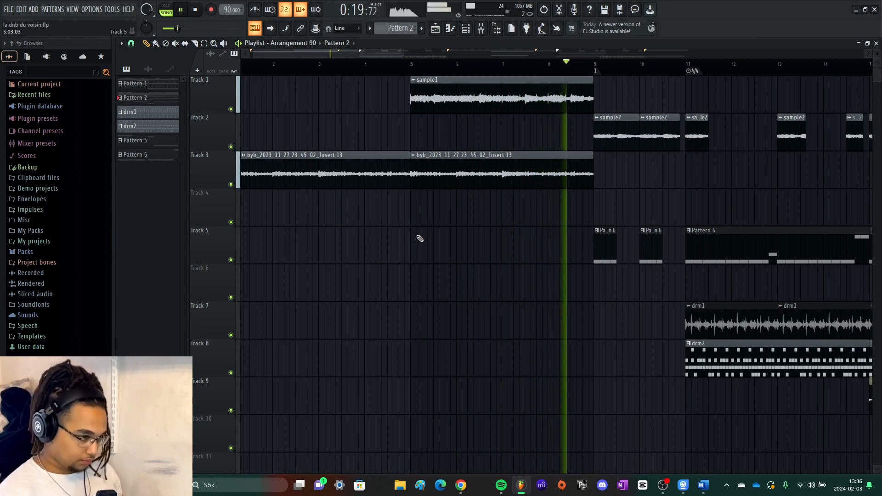
key(space)
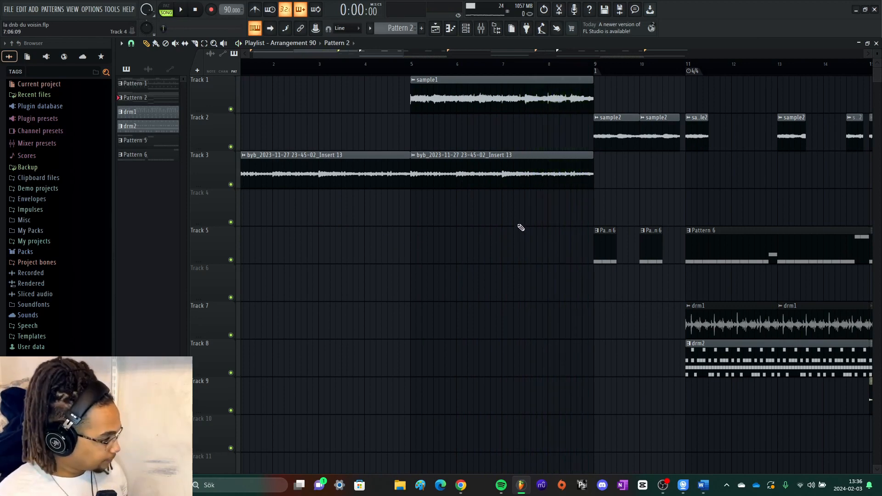
scroll(471, 224, down, 1)
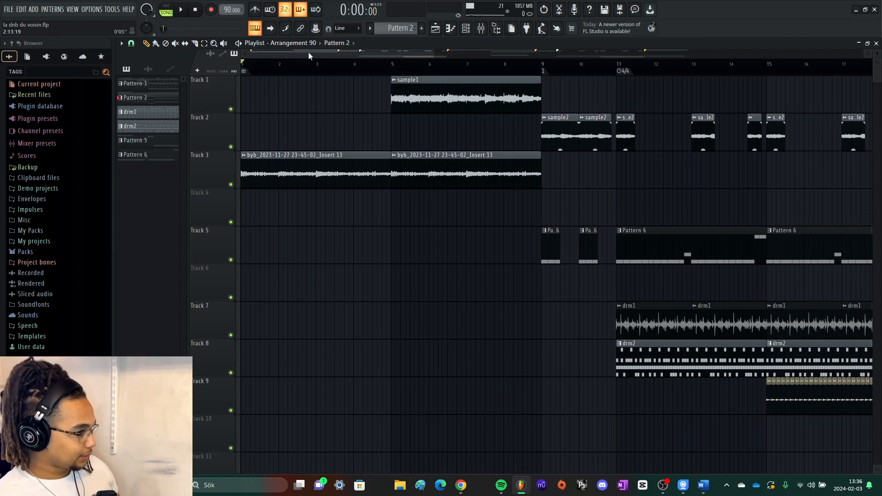
scroll(303, 45, down, 1)
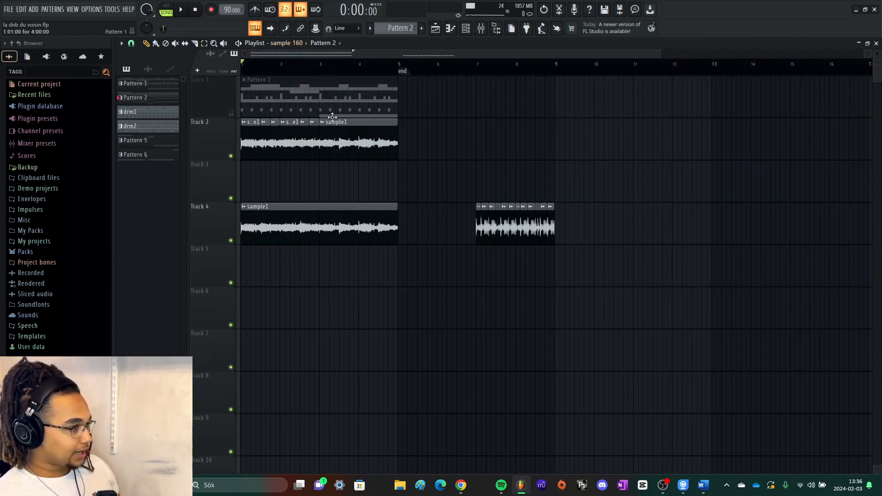
- Open the settings of the sample1 audio clip, audition its waveform and close them again
click(148, 67)
double_click(158, 87)
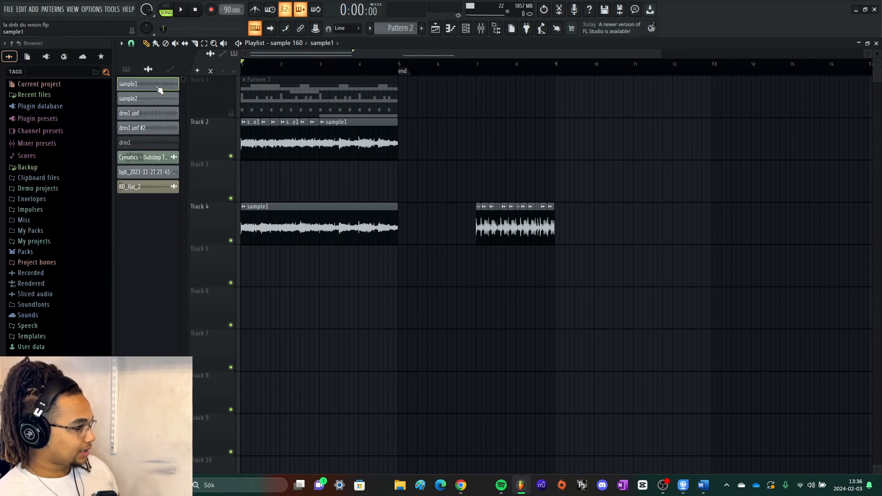
click(210, 229)
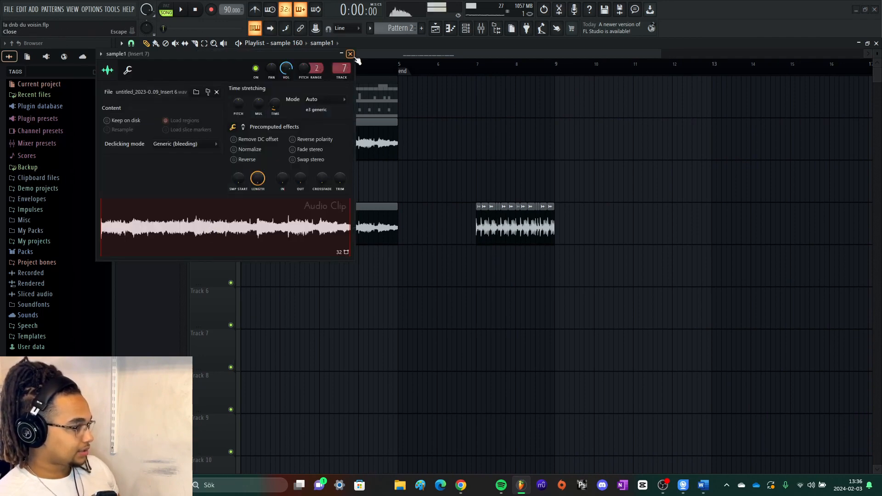
click(350, 54)
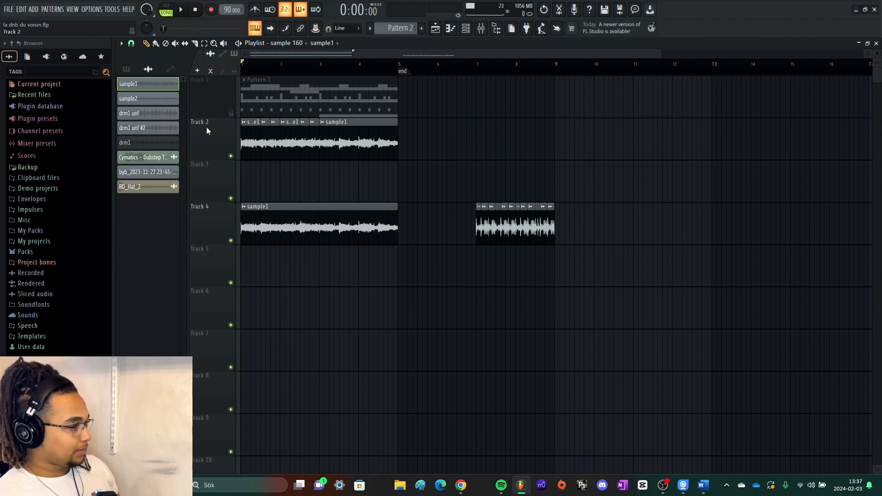
- Show Pattern 1 in the channel rack and set the project tempo to 160 BPM without restretching the channels
click(127, 69)
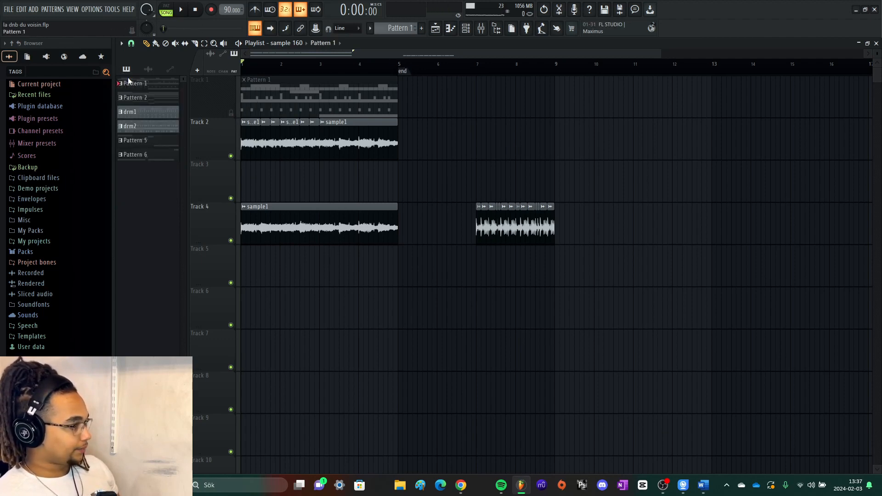
double_click(158, 86)
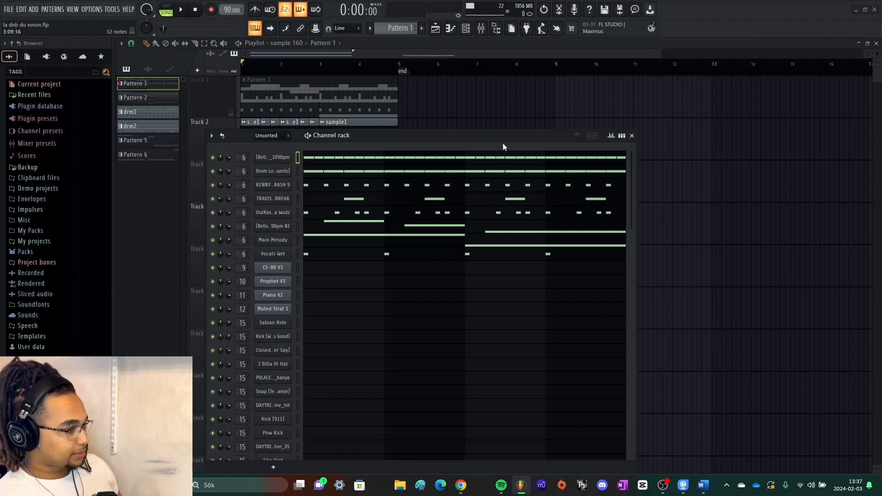
drag(503, 136, 511, 96)
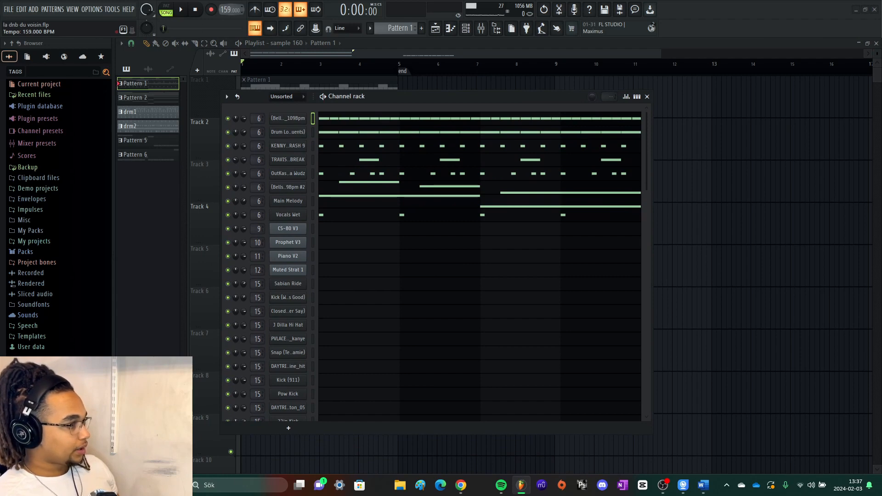
click(225, 10)
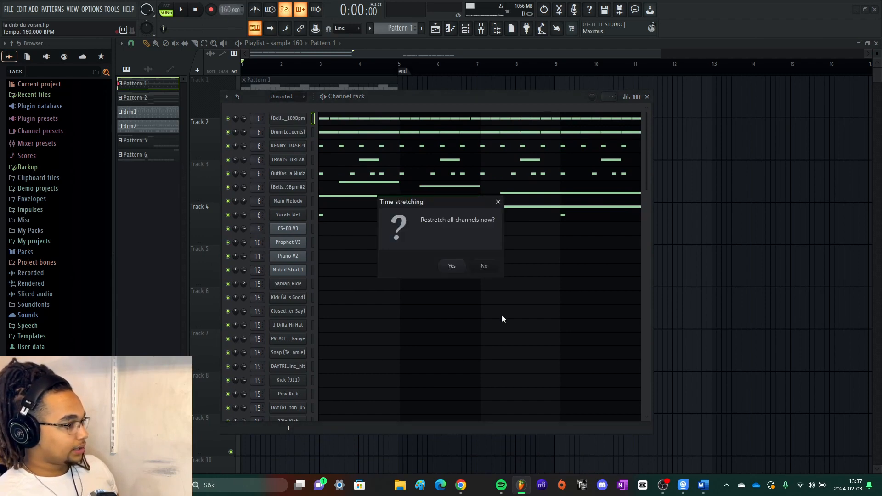
click(485, 266)
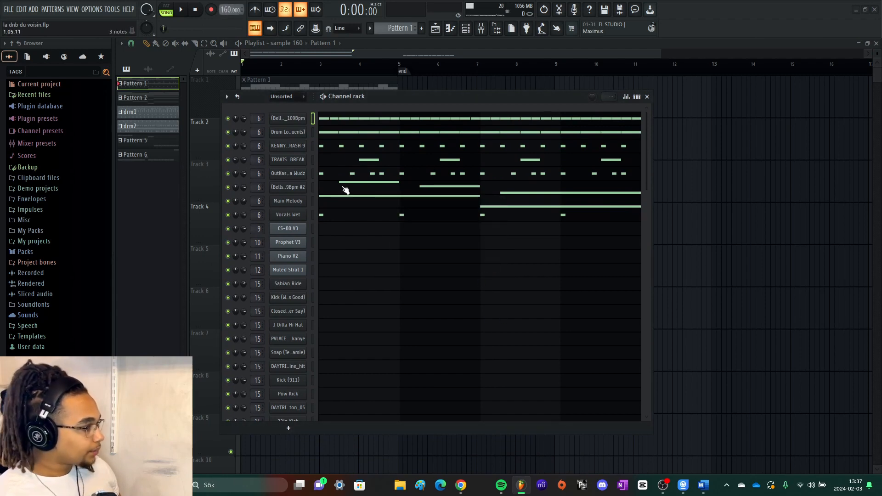
- Solo the (Bells) Cudi_109Bpm channel, switch playback to pattern mode and listen to it alone
right_click(228, 118)
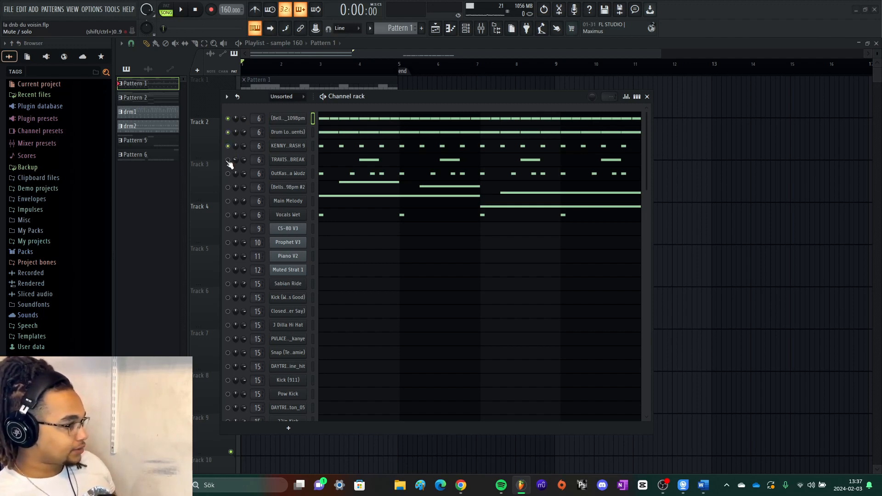
click(228, 132)
click(229, 146)
key(space)
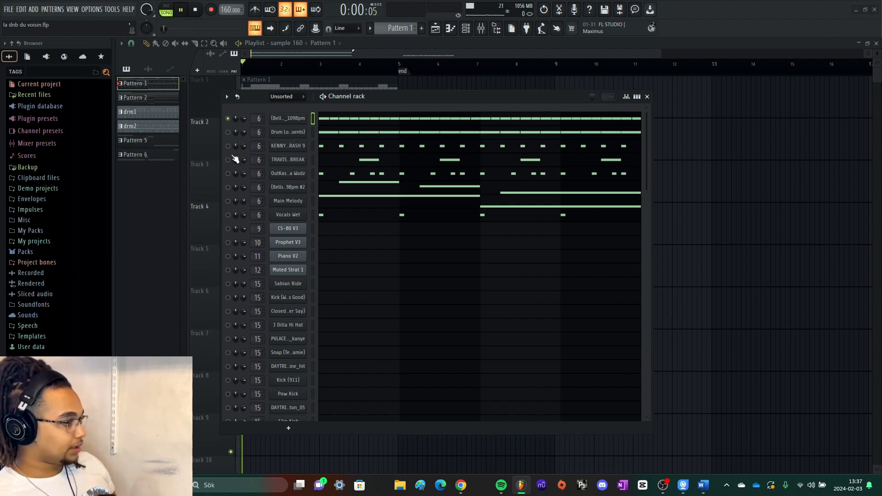
key(space)
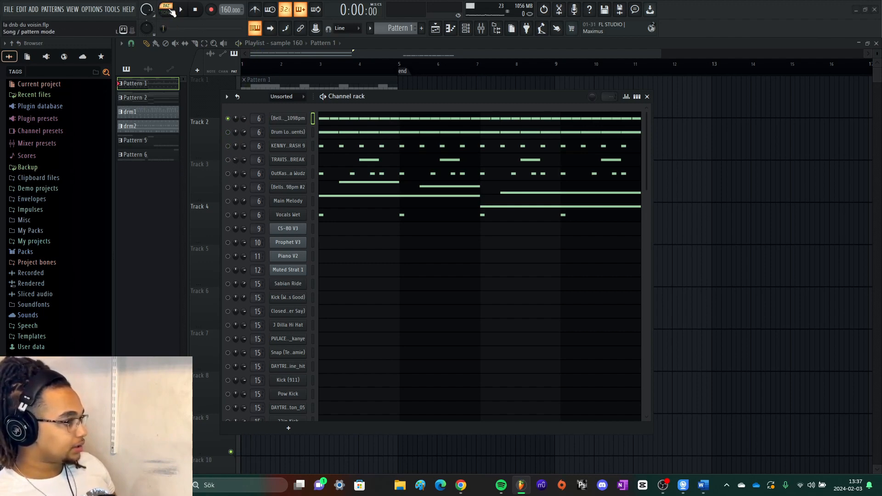
key(space)
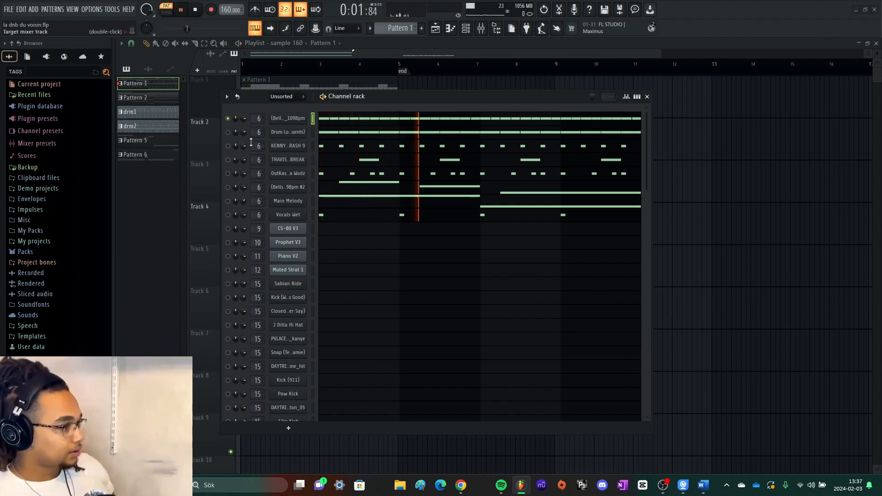
key(space)
- Examine the (Bells) Cudi_109Bpm notes in the piano roll, then return to the channel rack
click(341, 120)
scroll(213, 199, up, 5)
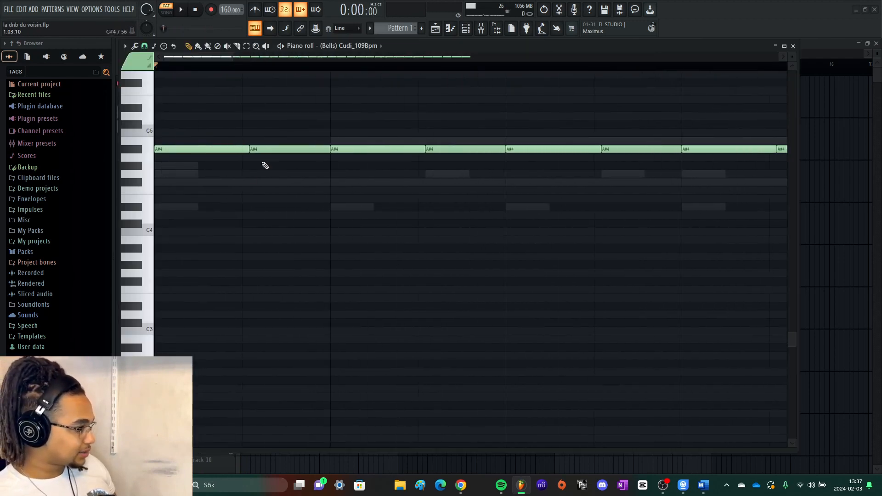
scroll(251, 147, up, 3)
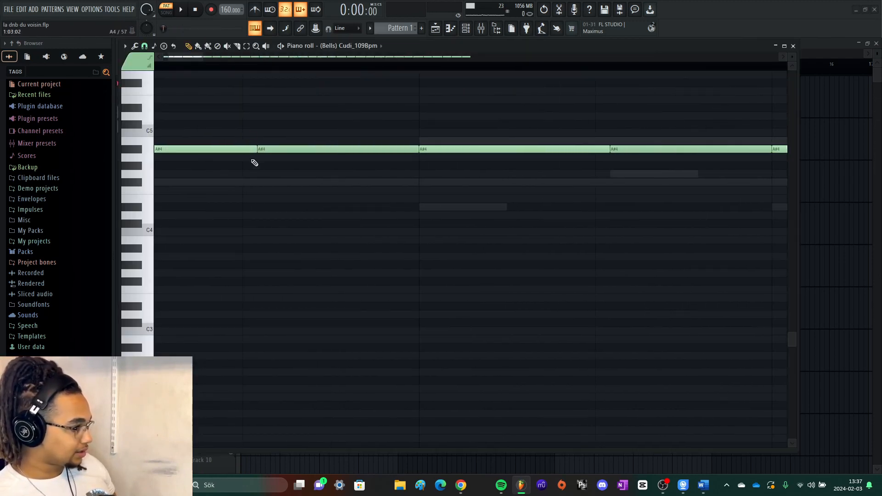
scroll(225, 165, down, 3)
scroll(225, 142, down, 4)
key(Escape)
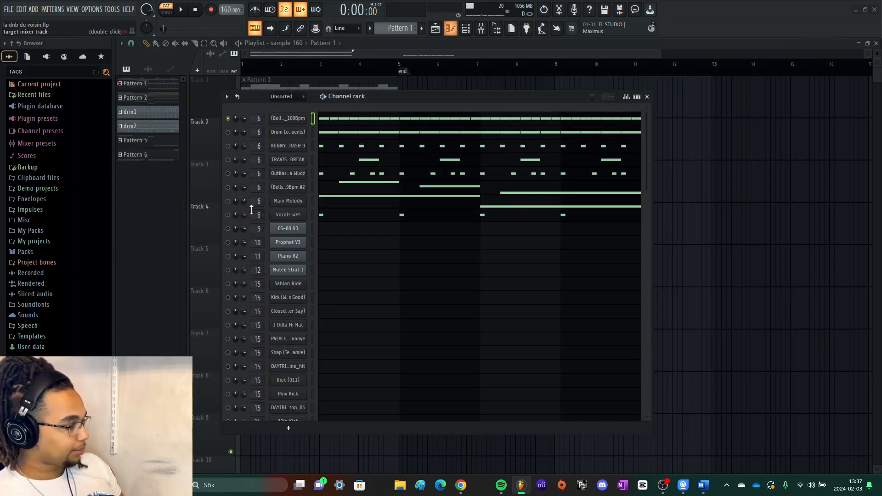
- Unmute the Drum Loop (Leader Of The Delinquents) channel and listen to it together with the bells
click(228, 133)
key(space)
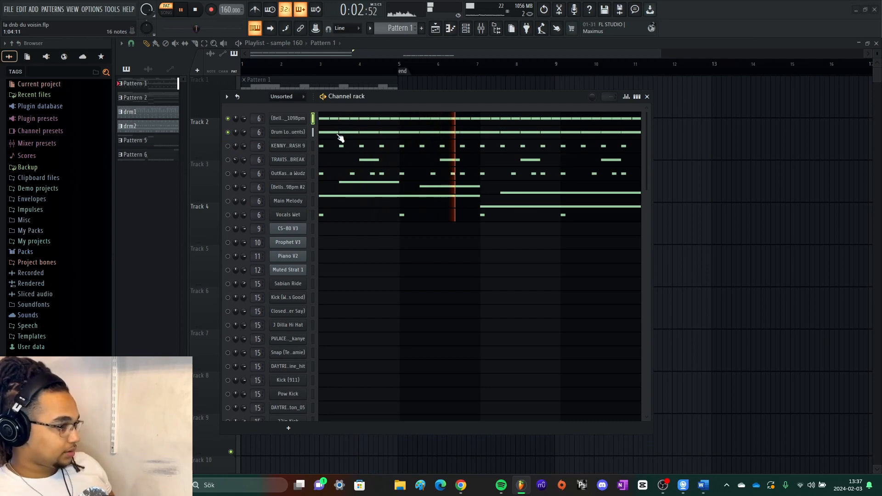
key(space)
- Open the Drum Loop channel's sampler settings, audition the sample and close the settings
click(299, 134)
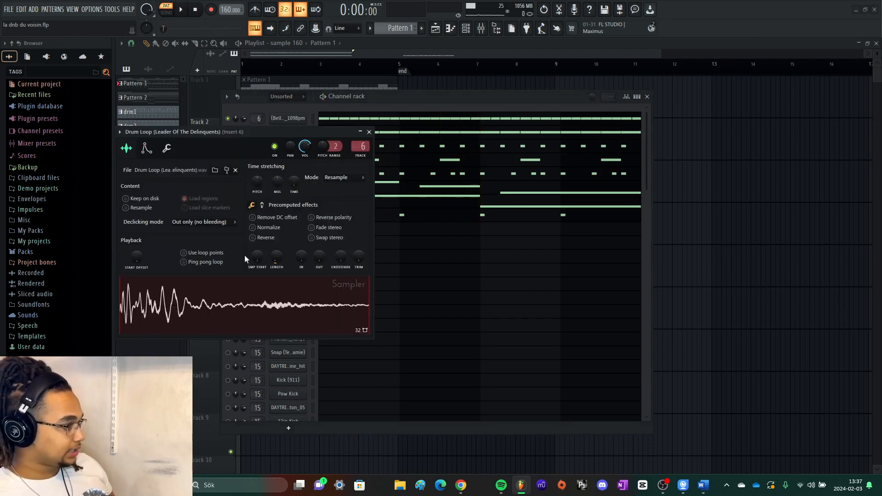
click(249, 286)
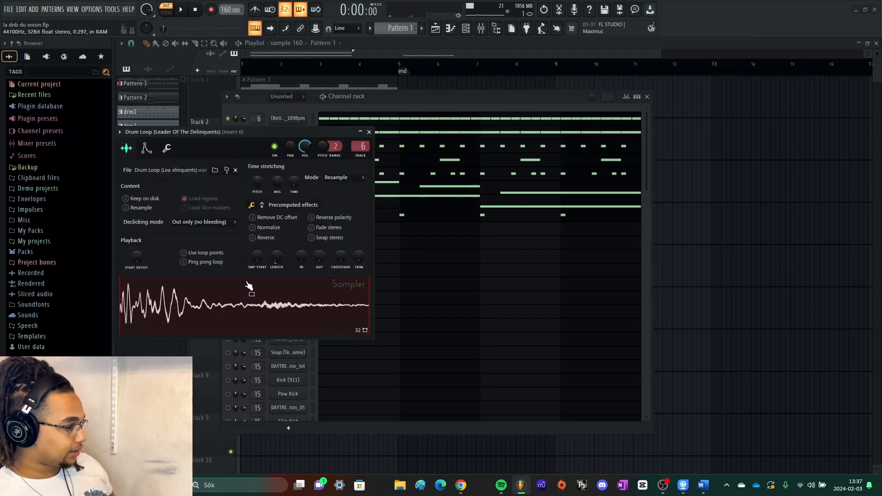
click(369, 133)
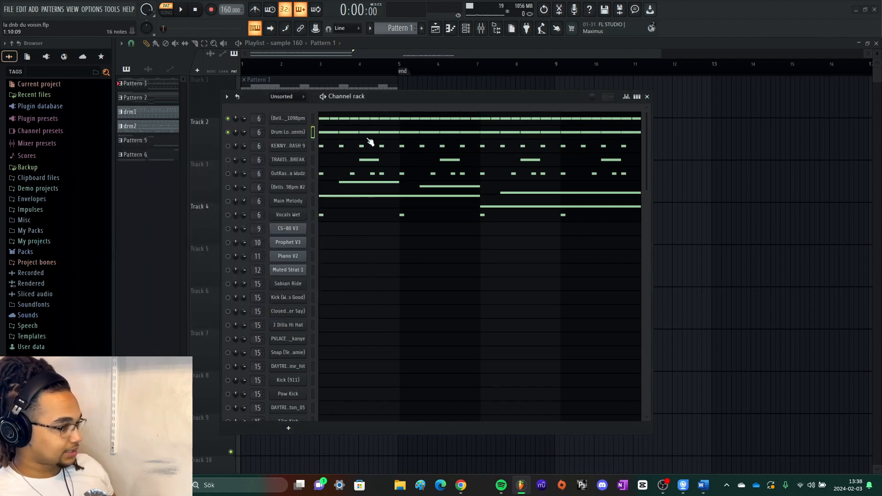
- Inspect the Drum Loop notes in the piano roll, audition the F#4 key and return to the channel rack
click(358, 133)
scroll(159, 151, up, 3)
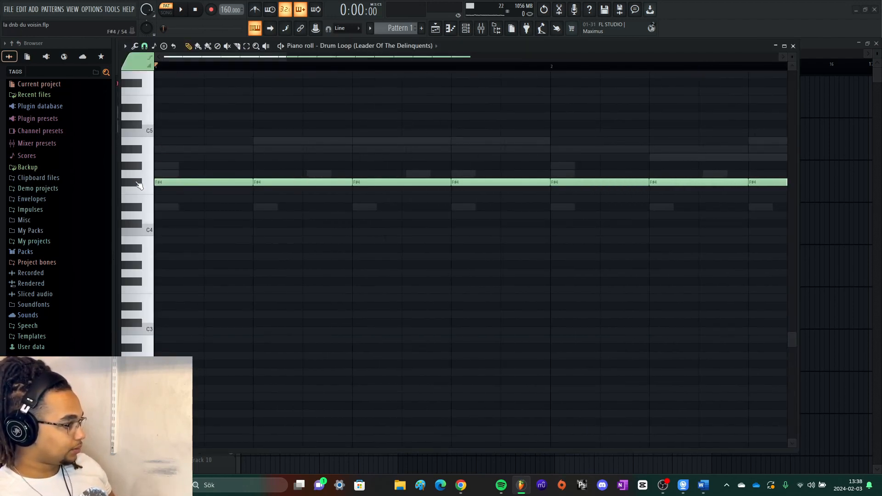
click(139, 183)
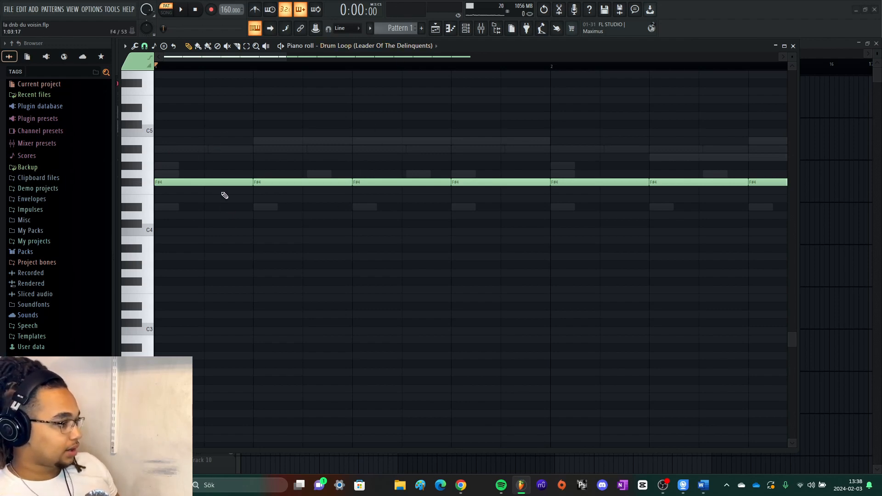
key(F7)
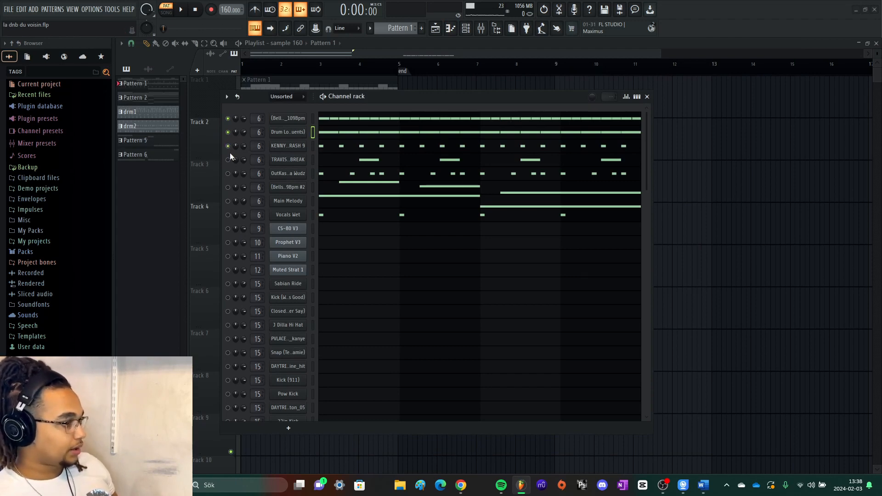
- Unmute the KENNY BEATS CRASH 9 channel, check its sampler settings and play the pattern with it included
key(space)
click(288, 146)
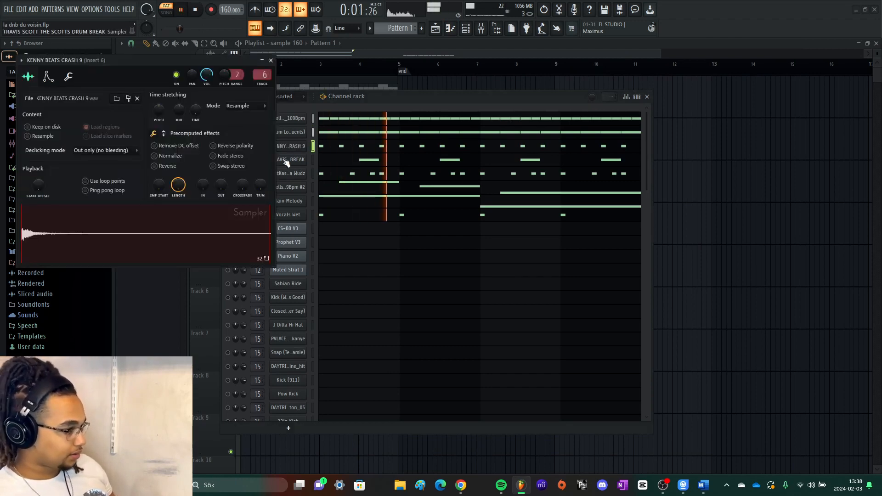
key(space)
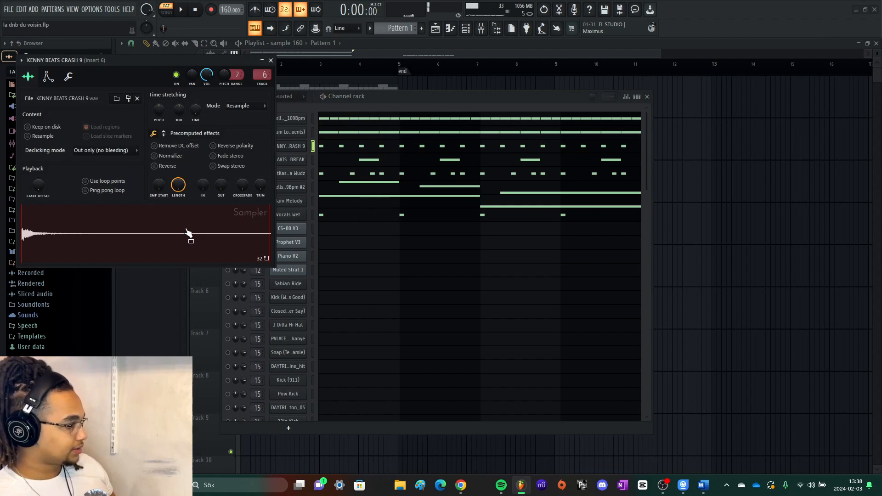
click(276, 59)
key(space)
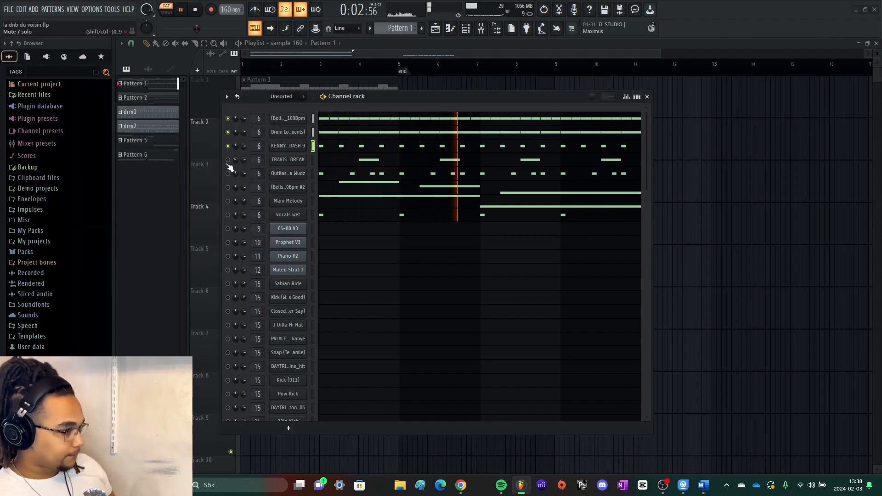
key(space)
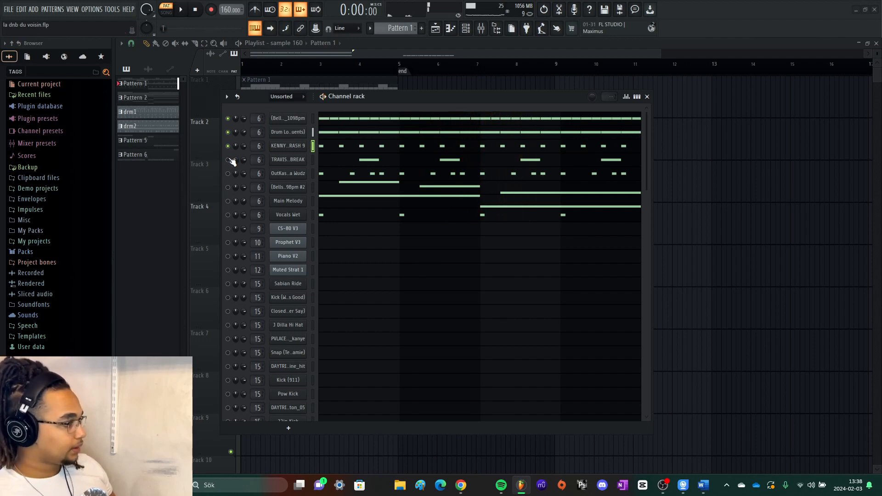
- Check the sampler settings of the TRAVIS SCOTT THE SCOTTS DRUM BREAK channel, unmute it and play the pattern
click(289, 159)
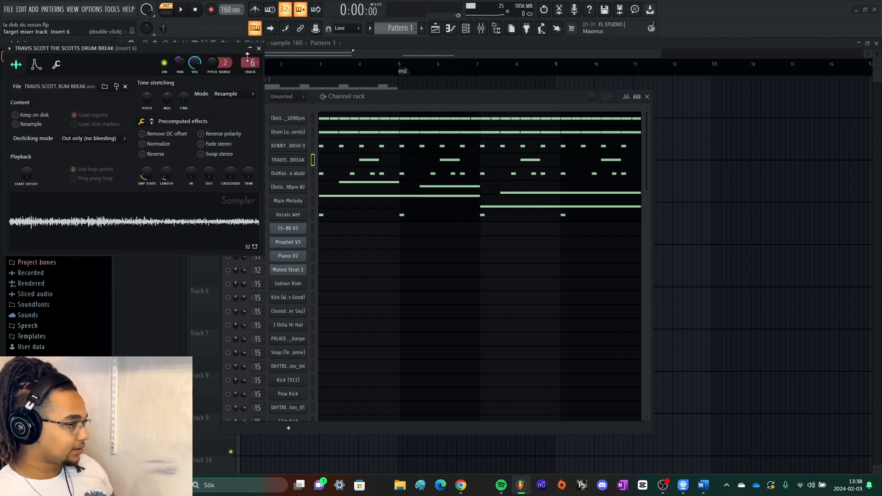
click(259, 49)
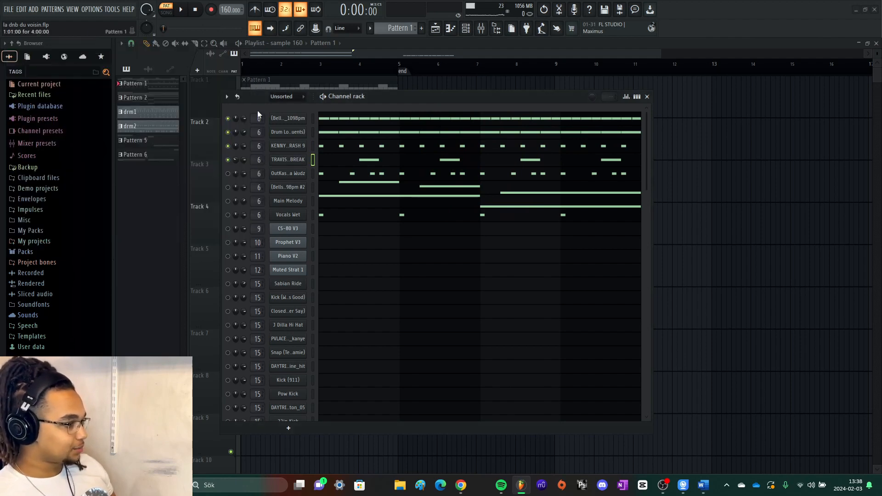
key(space)
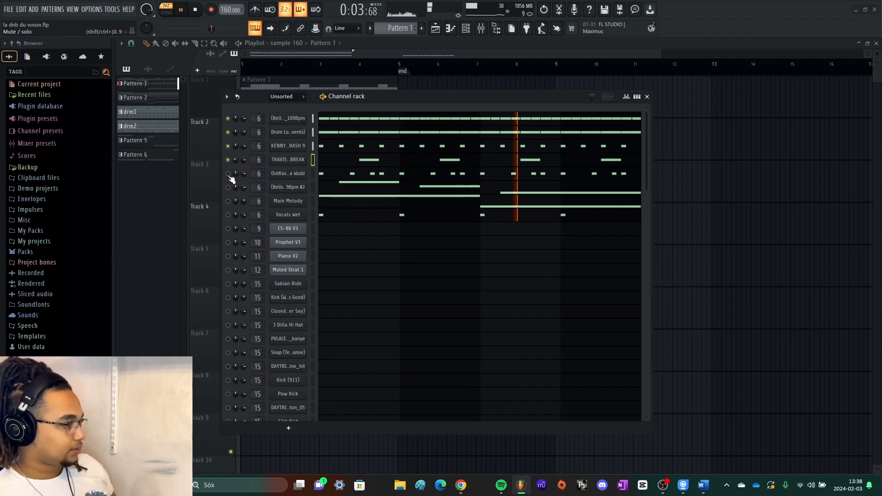
key(space)
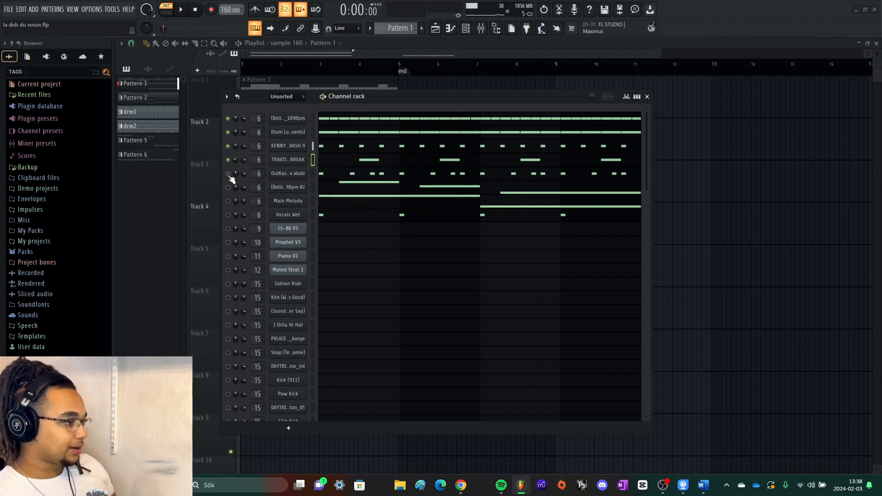
- Unmute the OutKast channel below the drum break and play the pattern with it included
click(228, 174)
key(space)
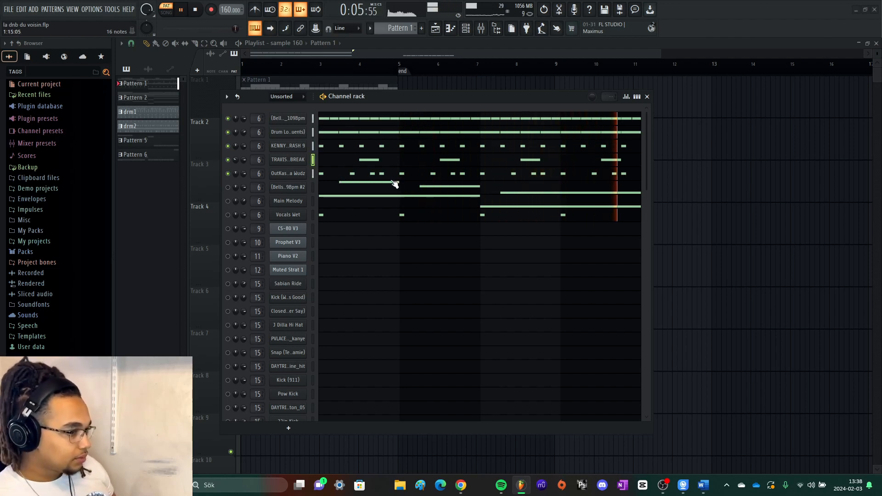
- Stop playback, solo the (Bells) Cudi_109Bpm #2 channel and check its sampler settings
key(space)
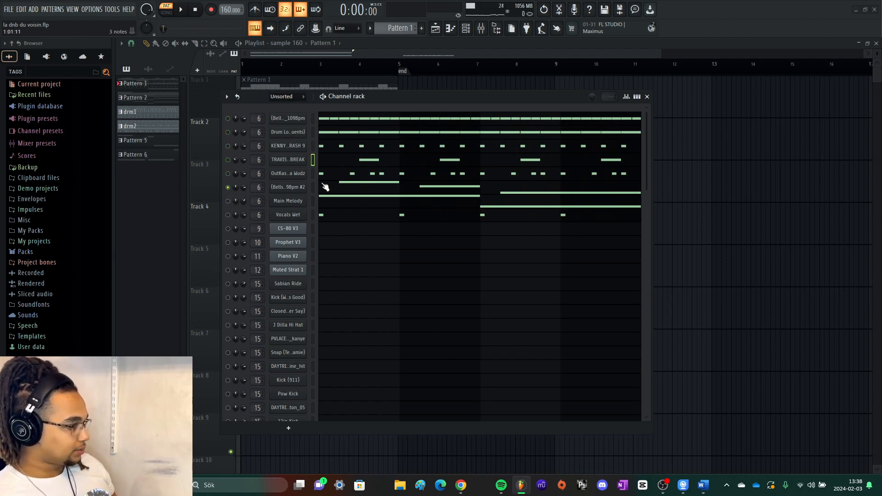
click(288, 187)
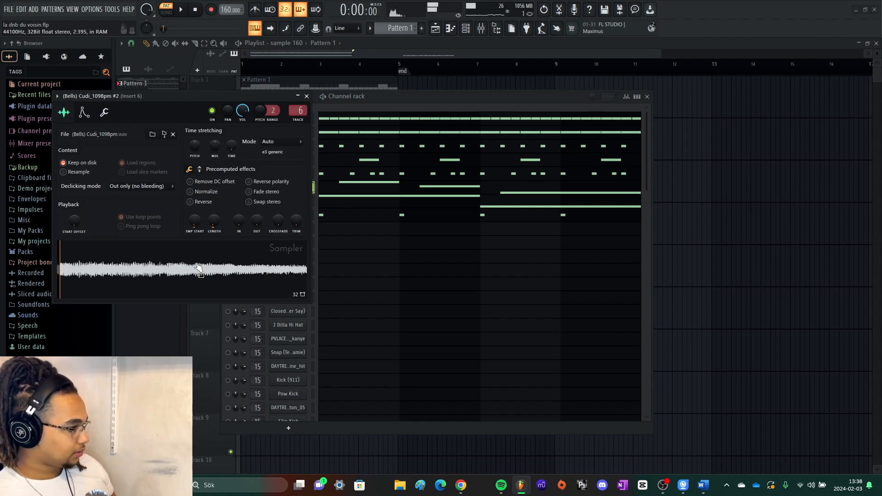
click(307, 96)
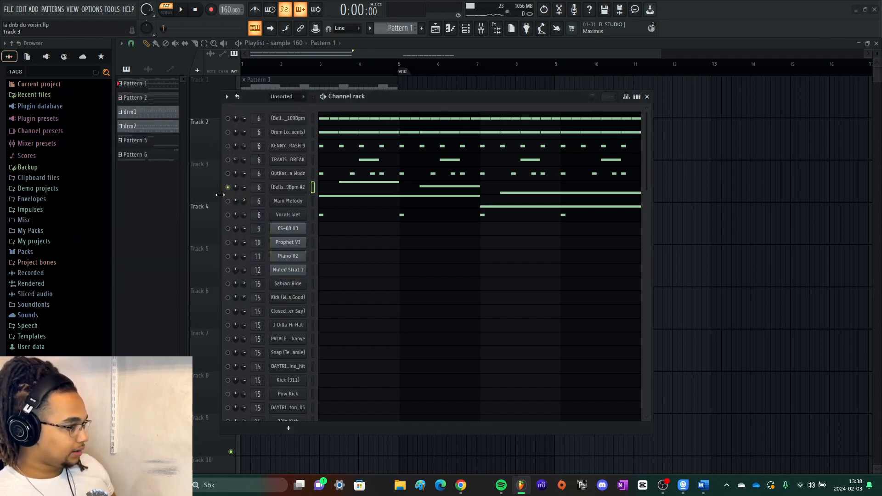
- Unmute the Main Melody and Vocals Wet channels, check their sampler settings and inspect the Vocals Wet notes in the piano roll
click(288, 200)
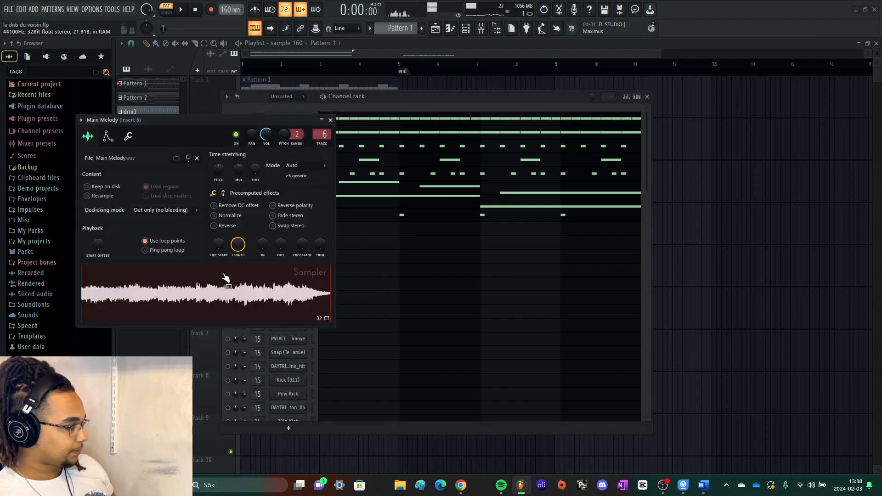
click(330, 120)
click(288, 214)
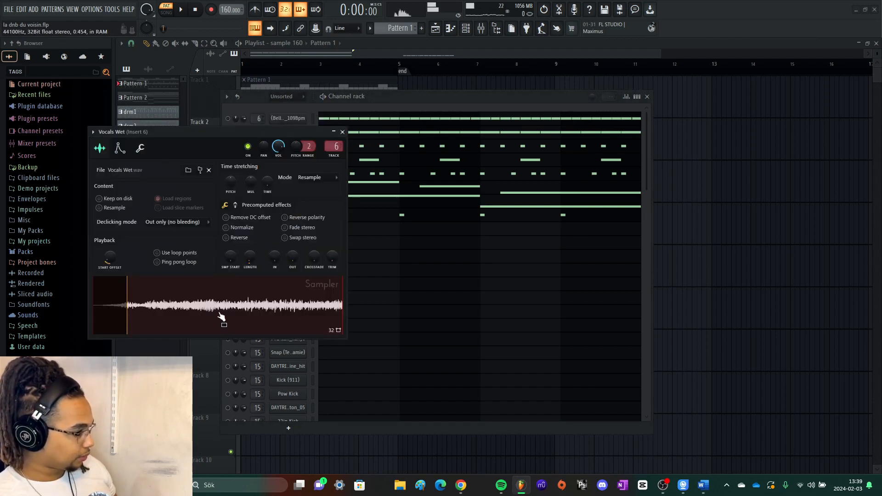
click(343, 132)
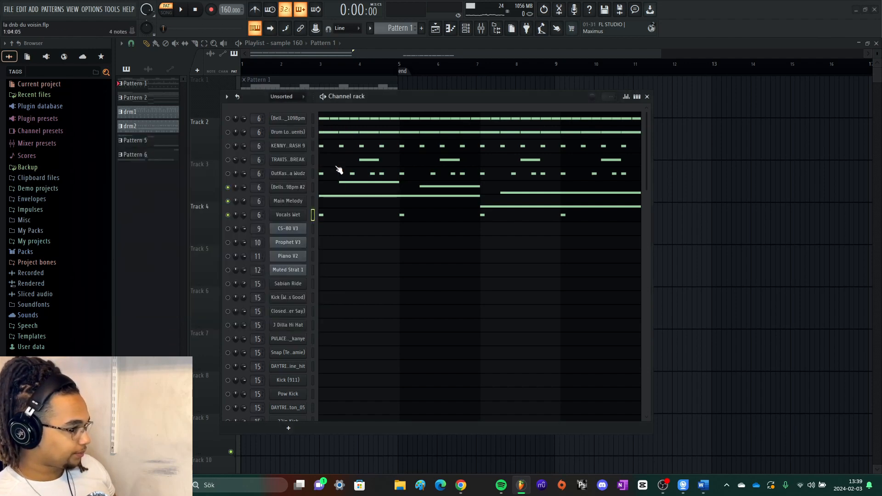
click(343, 216)
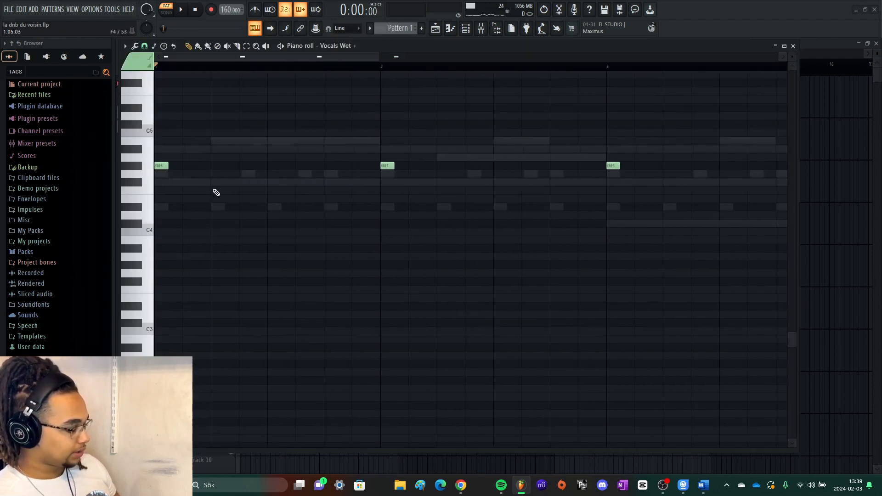
key(F7)
- Play the pattern and unmute the five channels above (Bells) #2 so all eight sample layers play together
key(space)
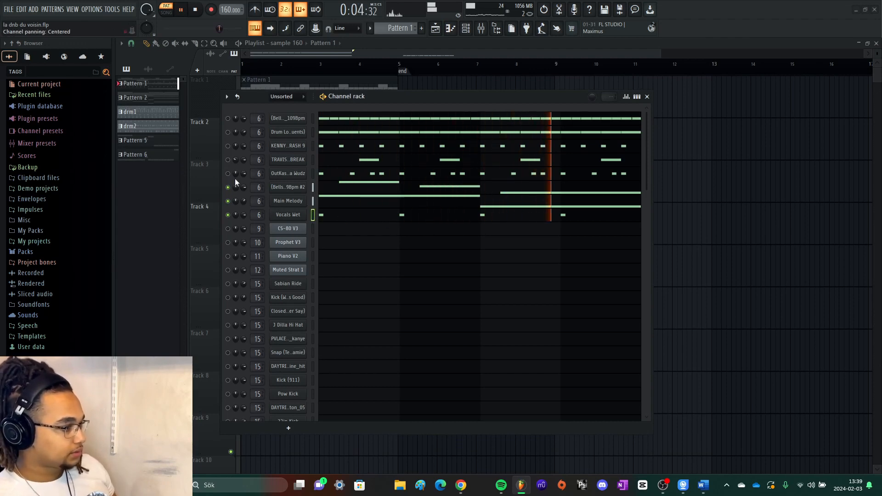
drag(229, 174, 229, 119)
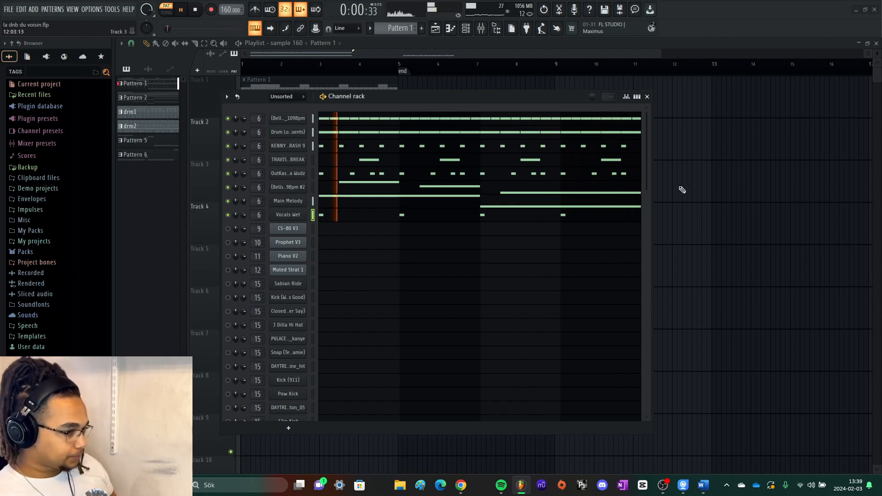
key(space)
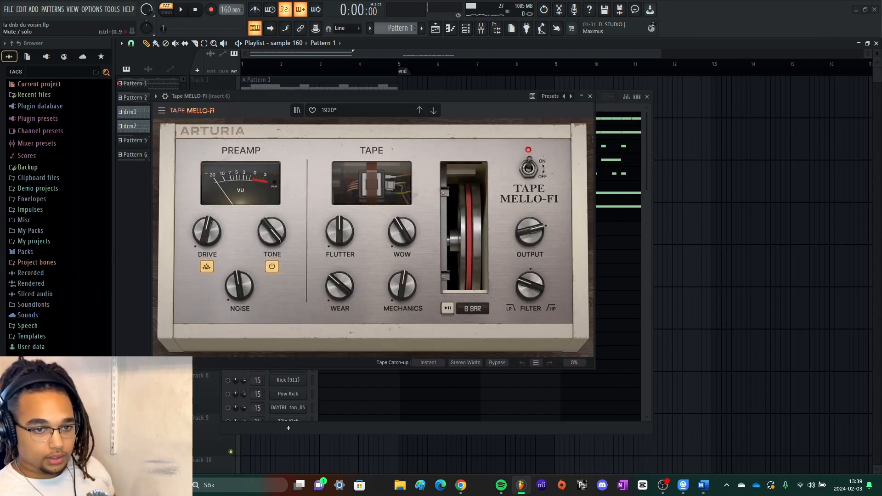
- Play the pattern with the Tape MELLO-FI effect of Insert 6 on display, moving its window aside, and close it
key(space)
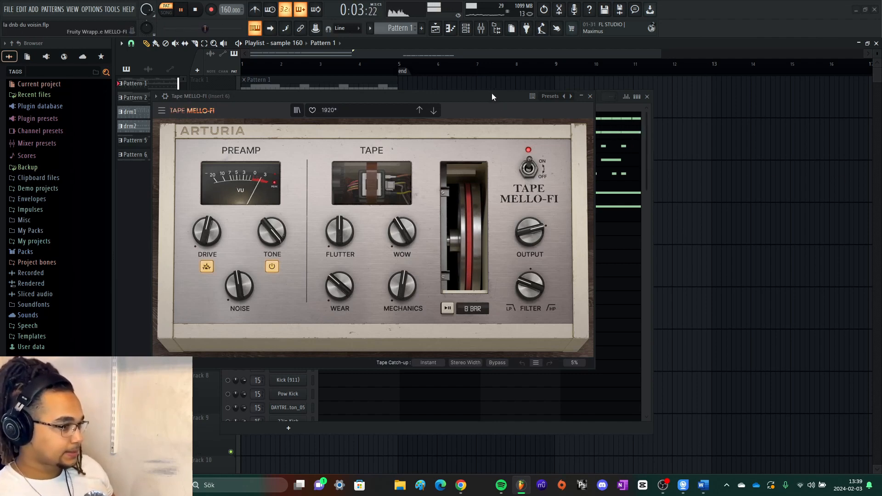
drag(493, 96, 574, 223)
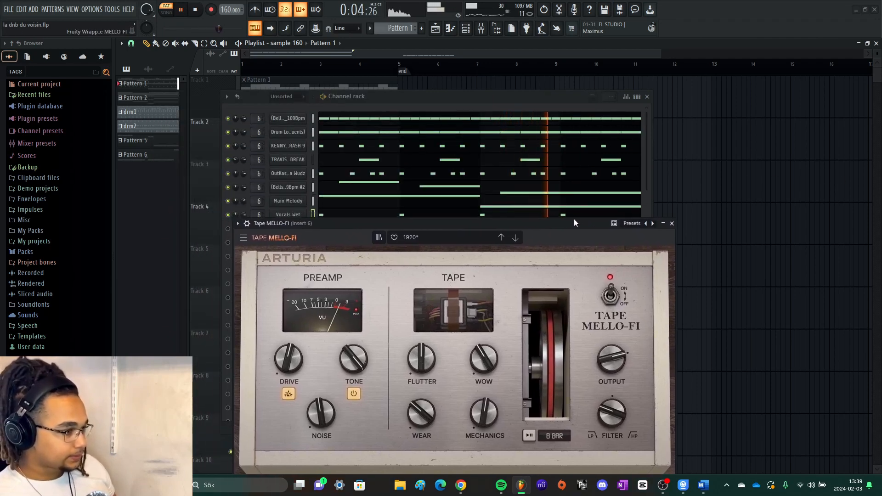
click(672, 223)
key(space)
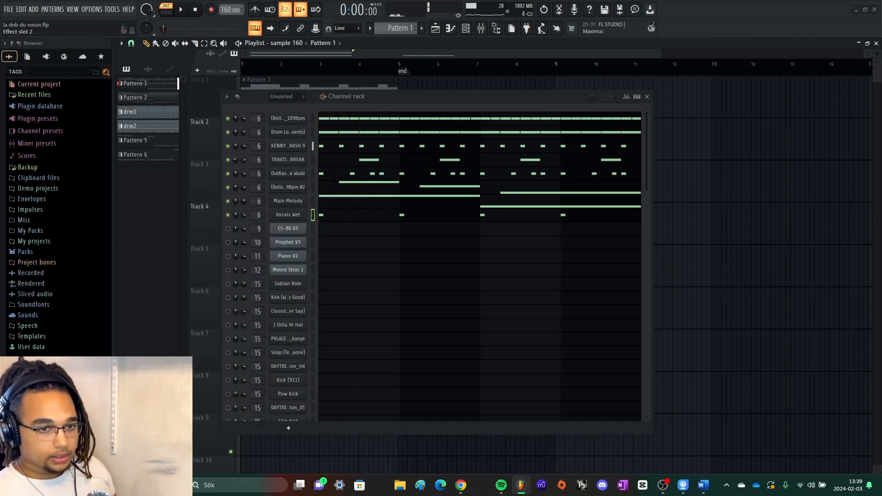
- Examine the Fruity WaveShaper curve beside the channel rack while the pattern plays, and close the effect
drag(279, 126, 724, 239)
key(space)
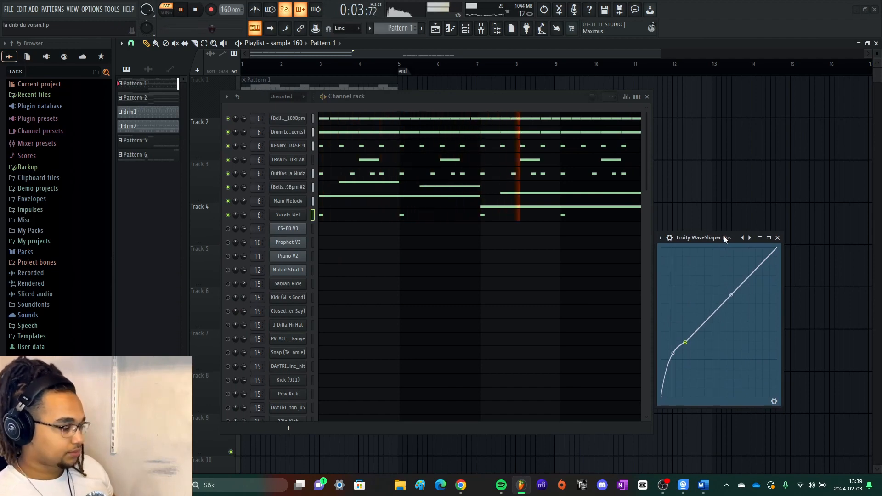
key(space)
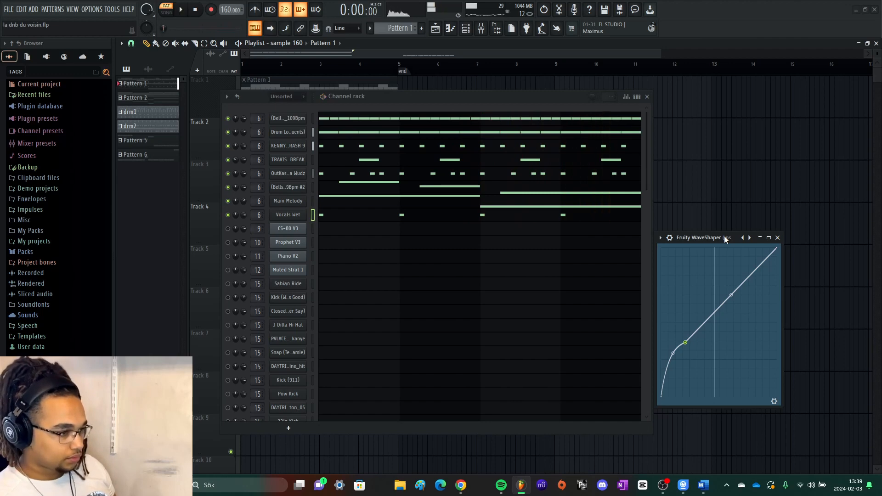
click(778, 238)
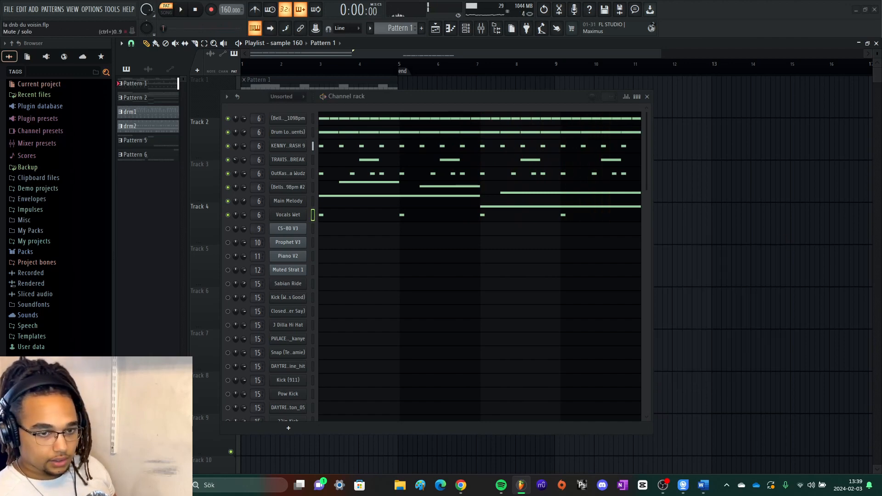
- Examine the Fruity Parametric EQ 2 curve on Insert 6 while the pattern plays, and close the effect
drag(170, 50, 239, 82)
key(space)
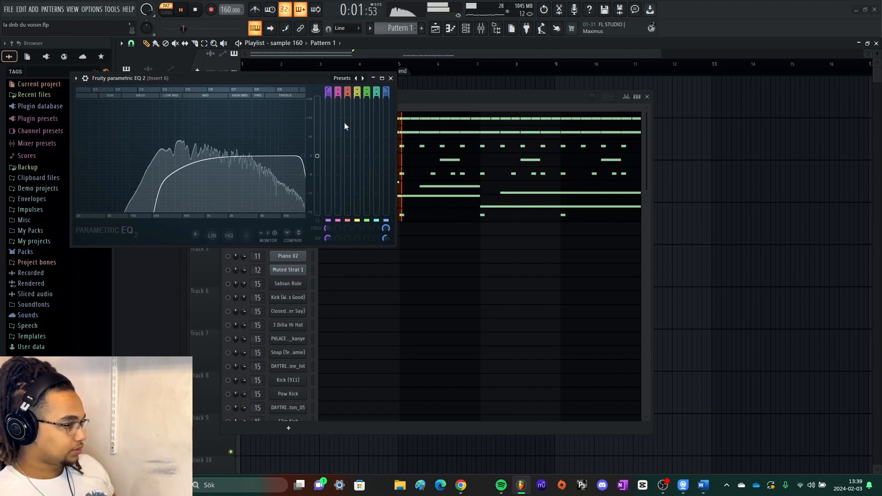
key(space)
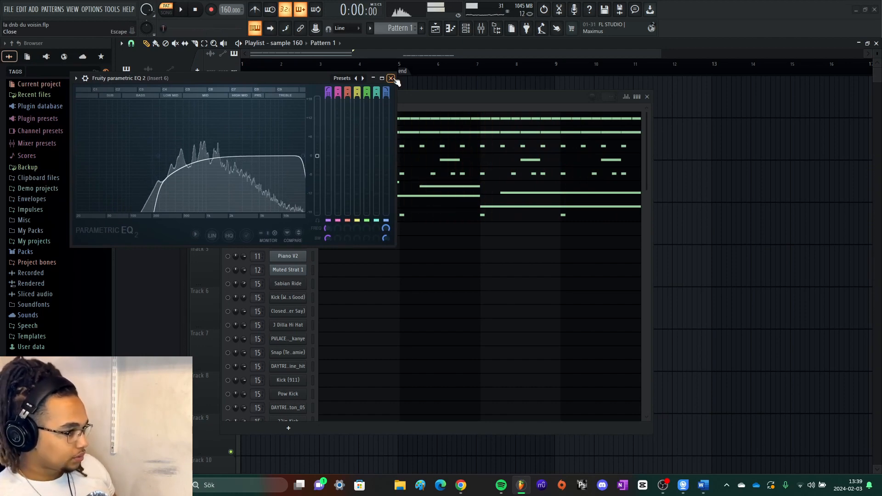
click(391, 78)
- Close the channel rack and set the project tempo to 90 BPM without restretching the channels
click(648, 97)
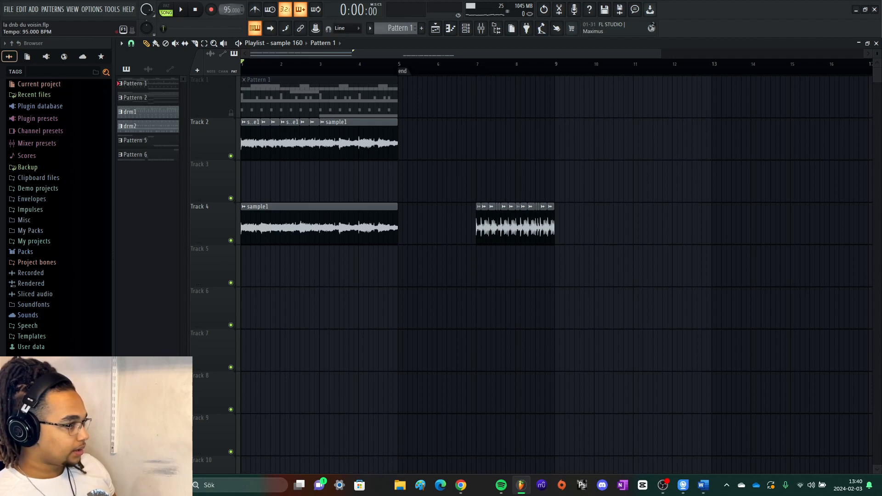
drag(230, 10, 229, 10)
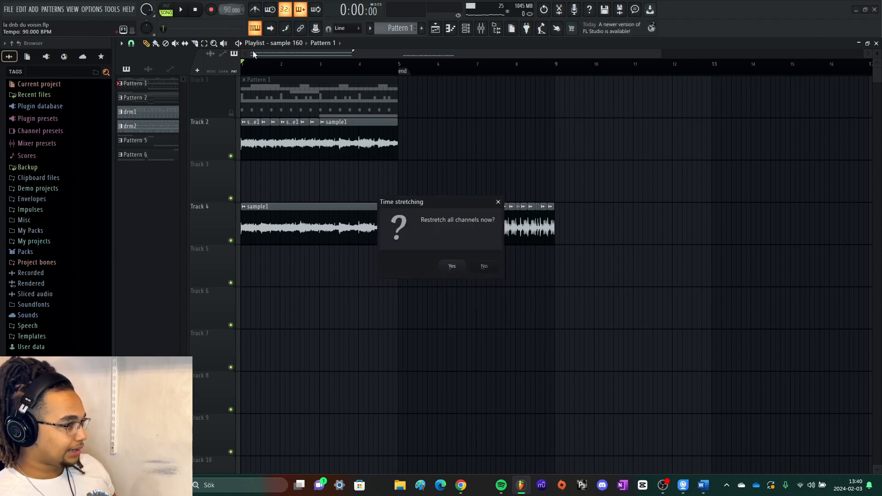
click(490, 268)
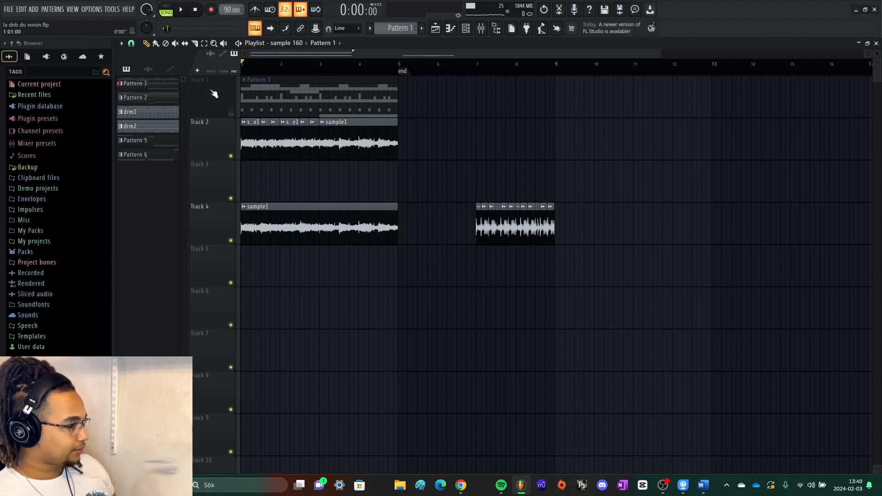
- Solo Track 4 in the playlist and play its uncut sample1 clip in song mode
right_click(236, 239)
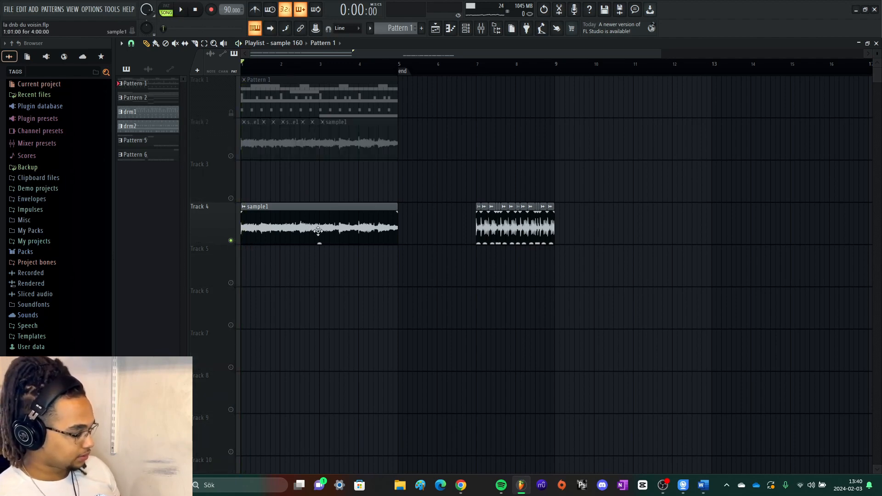
key(F6)
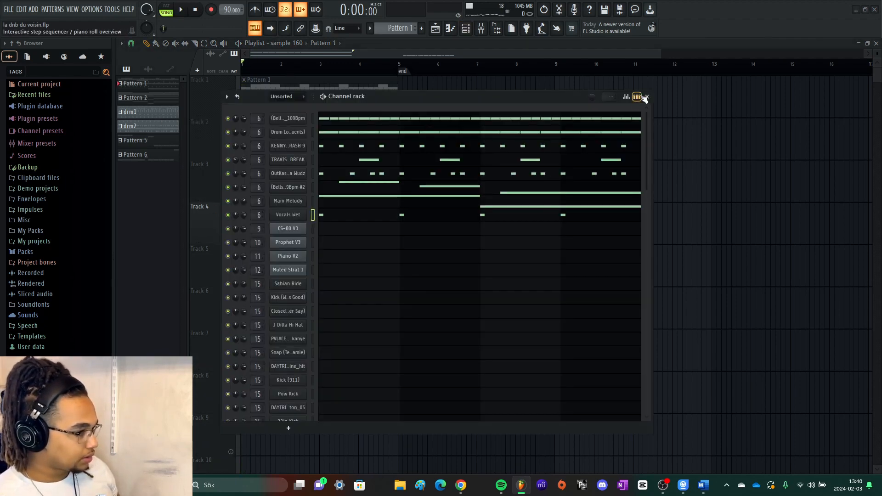
click(647, 97)
key(space)
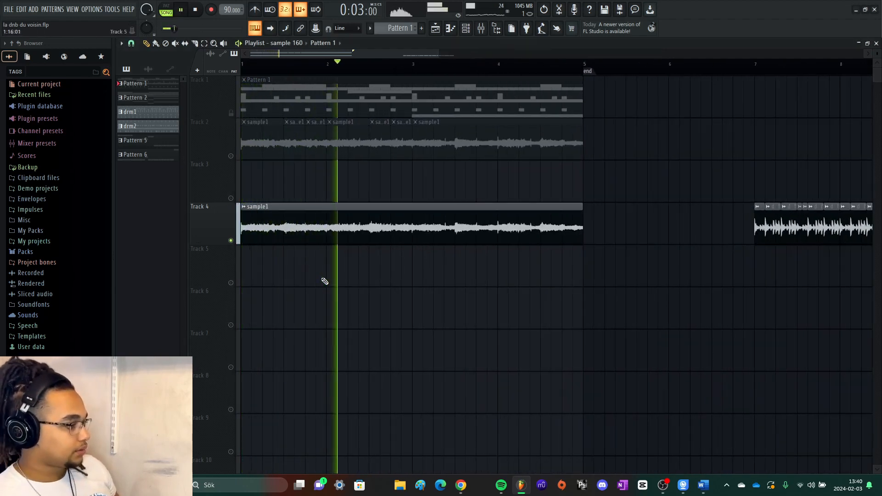
scroll(324, 281, down, 3)
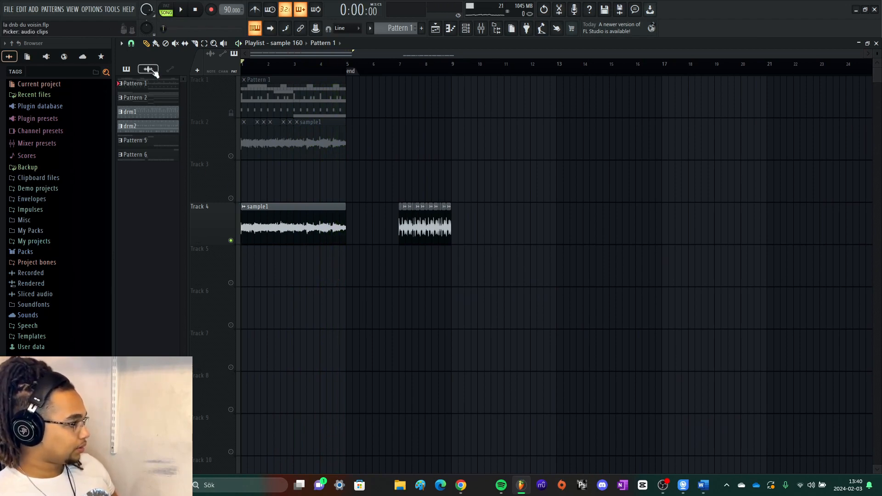
- Solo Track 2 in the playlist and check the audio clip settings of sample2
scroll(236, 161, up, 3)
right_click(231, 157)
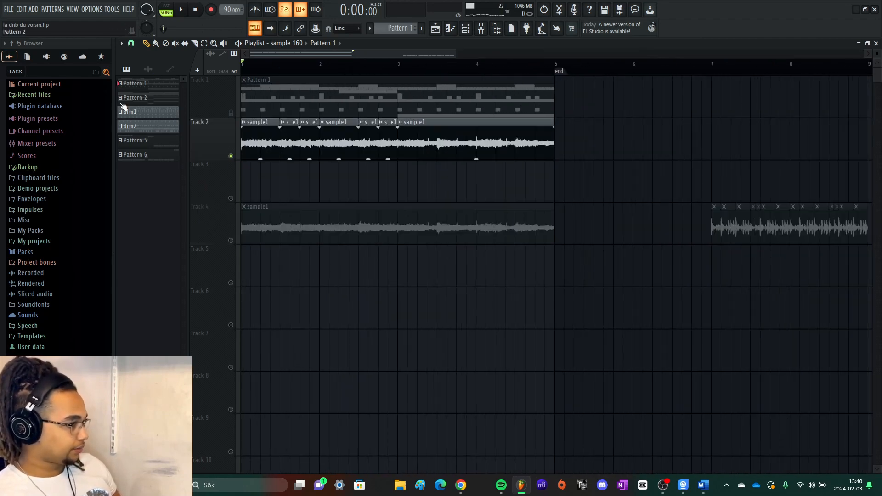
click(148, 70)
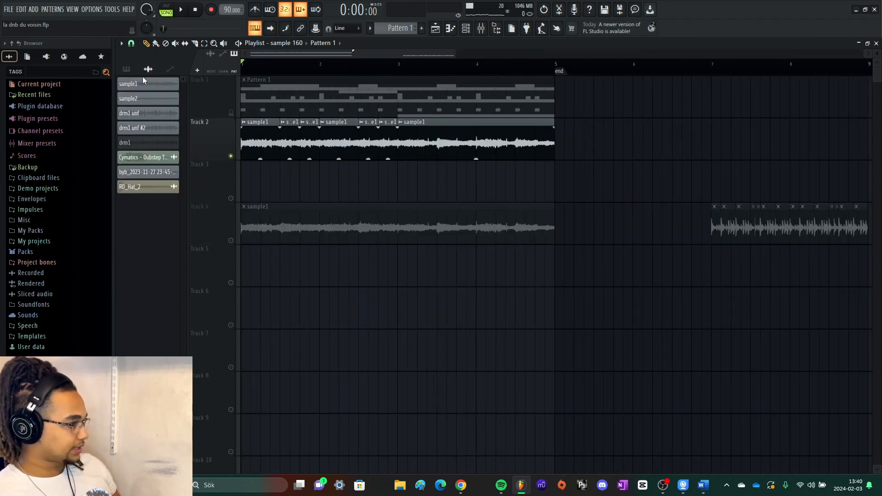
click(160, 100)
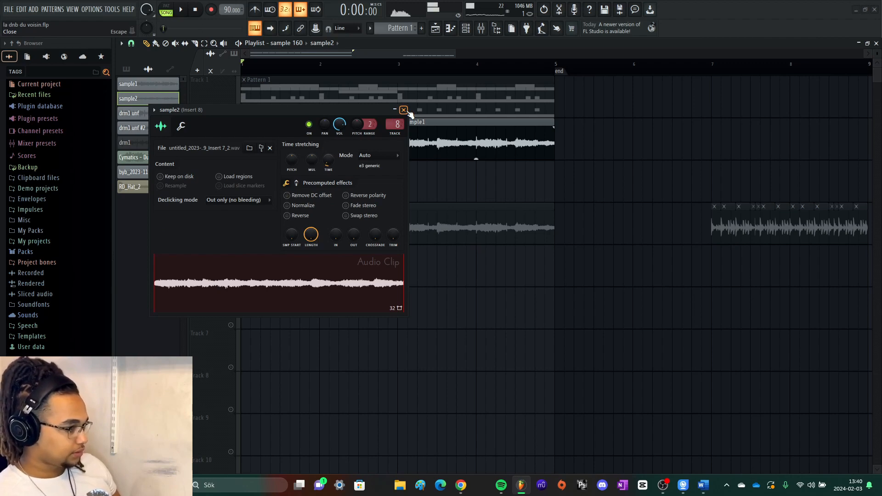
click(404, 110)
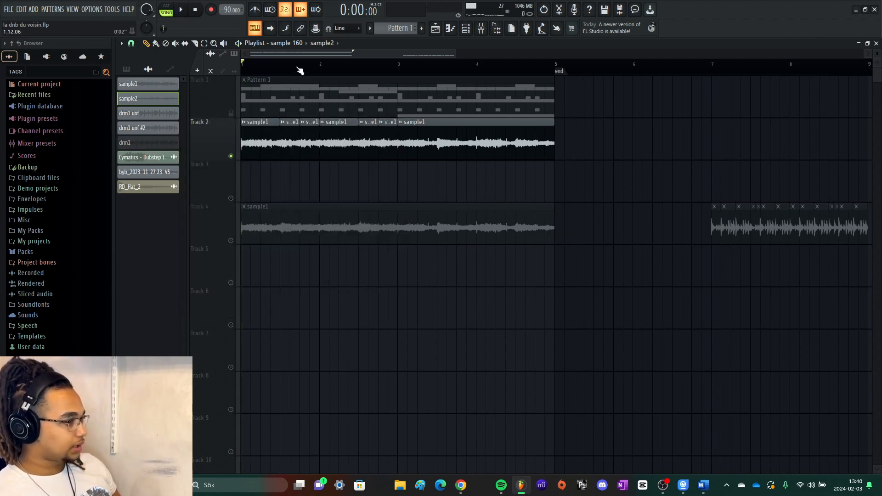
- Play the chopped sample1 clips on Track 2 and follow the cuts along the timeline
scroll(274, 172, up, 3)
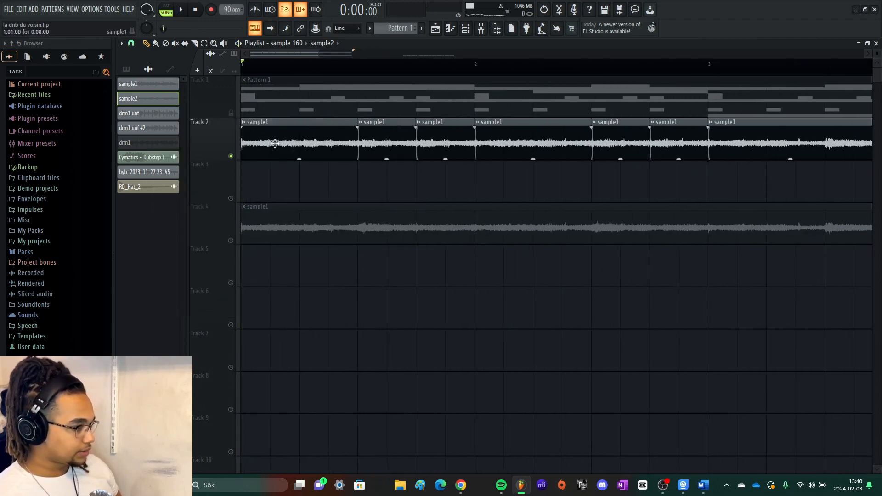
key(space)
scroll(297, 187, down, 4)
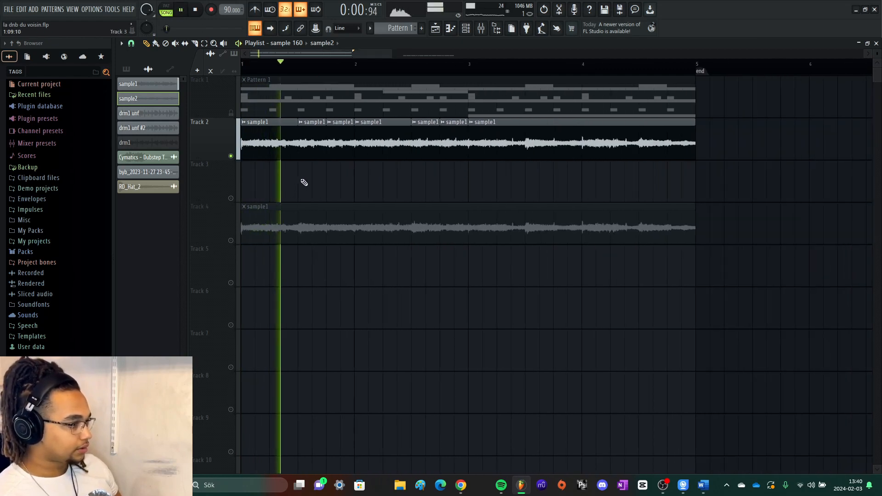
scroll(327, 188, down, 2)
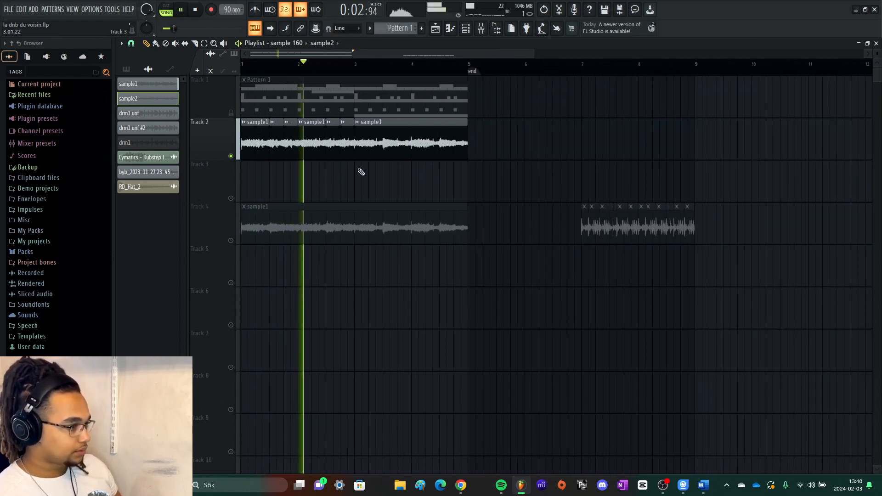
scroll(359, 174, up, 2)
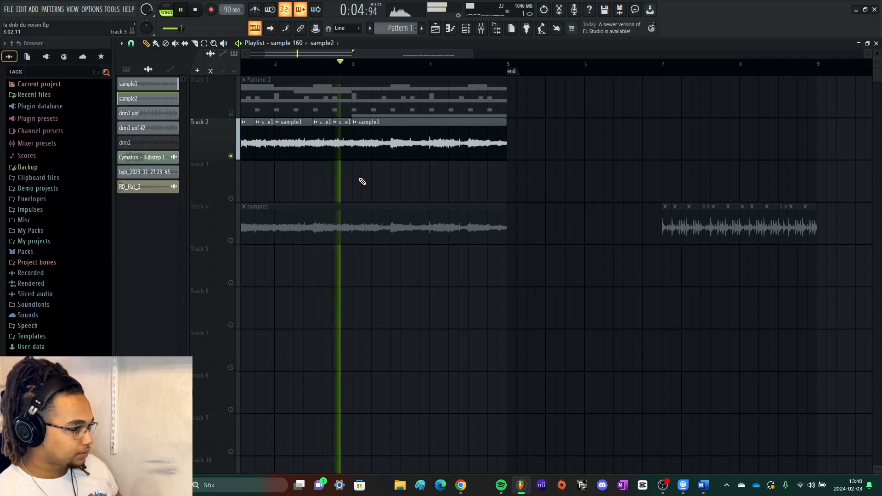
scroll(361, 181, down, 2)
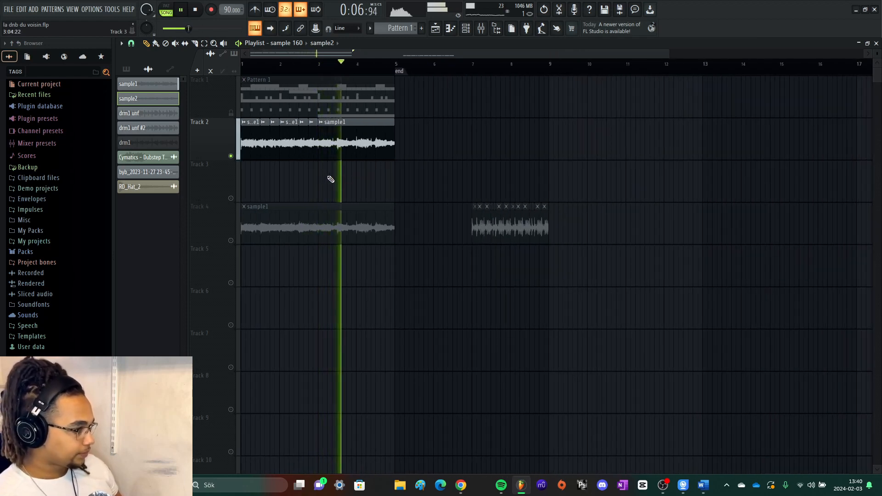
key(space)
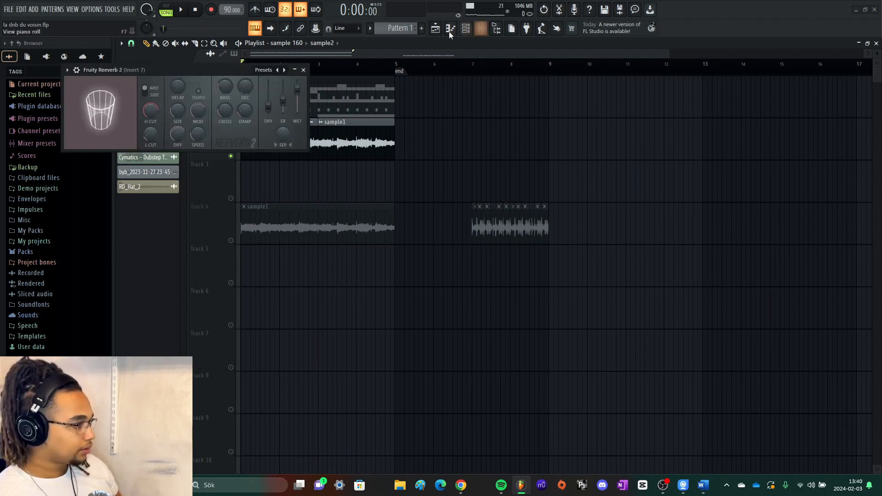
- Inspect the Fruity Reeverb 2 settings on Insert 7 while playing the chopped Track 2 sample, and close the plugin
drag(227, 70, 279, 128)
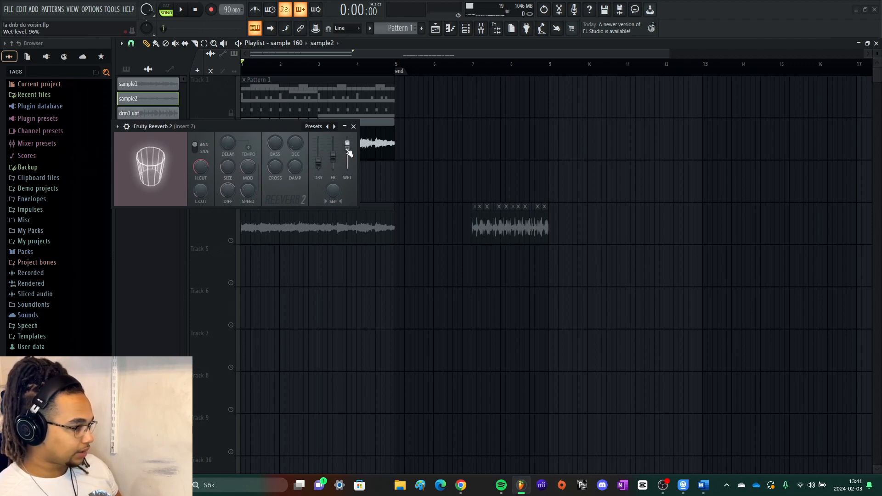
drag(286, 126, 291, 172)
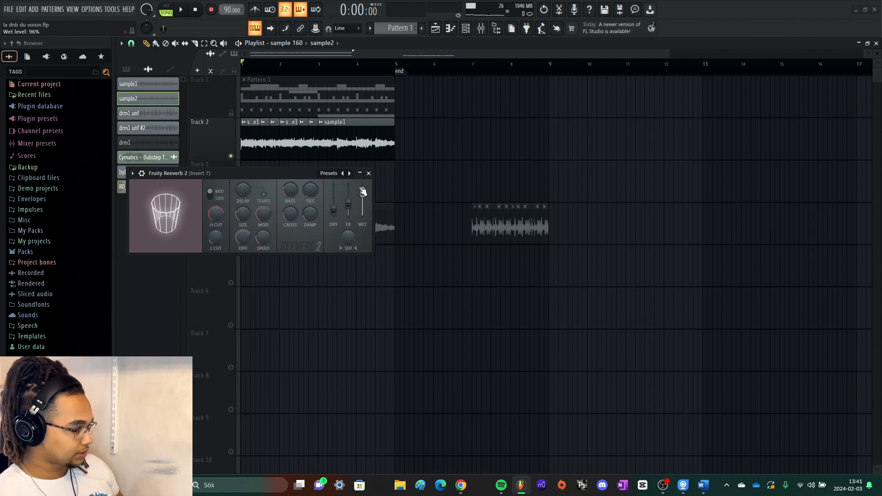
key(space)
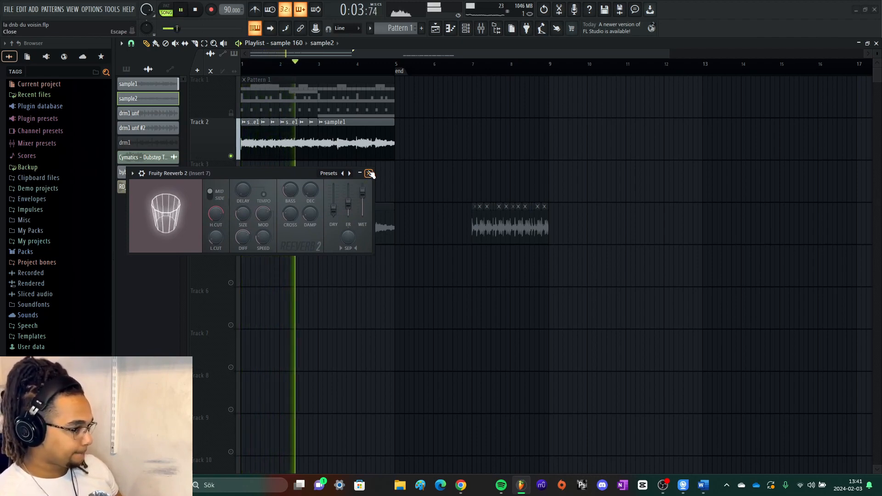
click(370, 173)
key(space)
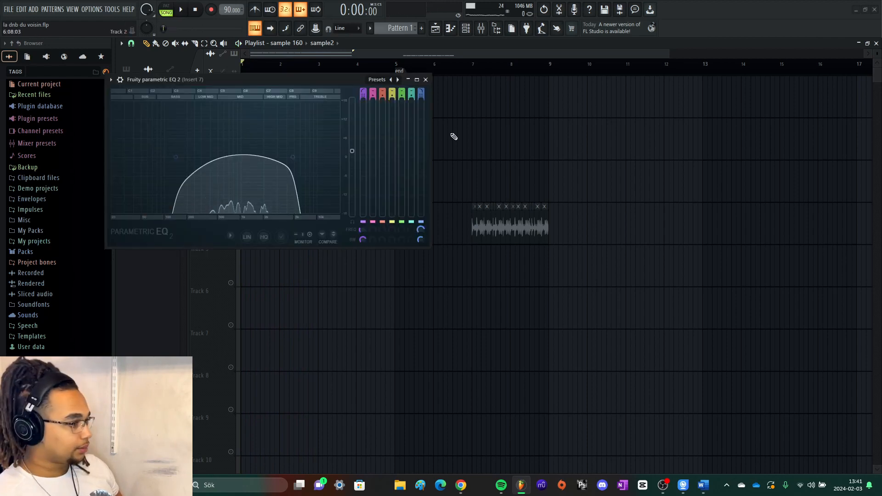
- Play the chopped sample while examining the Fruity Parametric EQ 2 curve on Insert 7, and close the plugin
key(space)
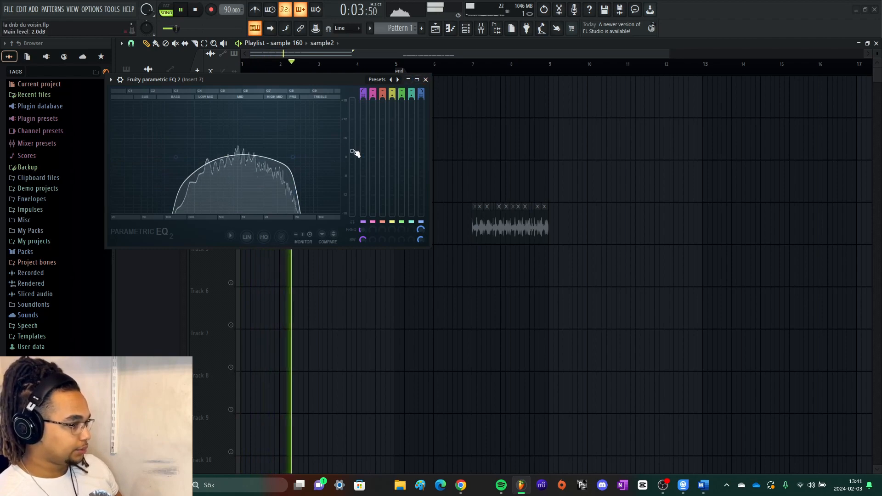
key(space)
click(425, 79)
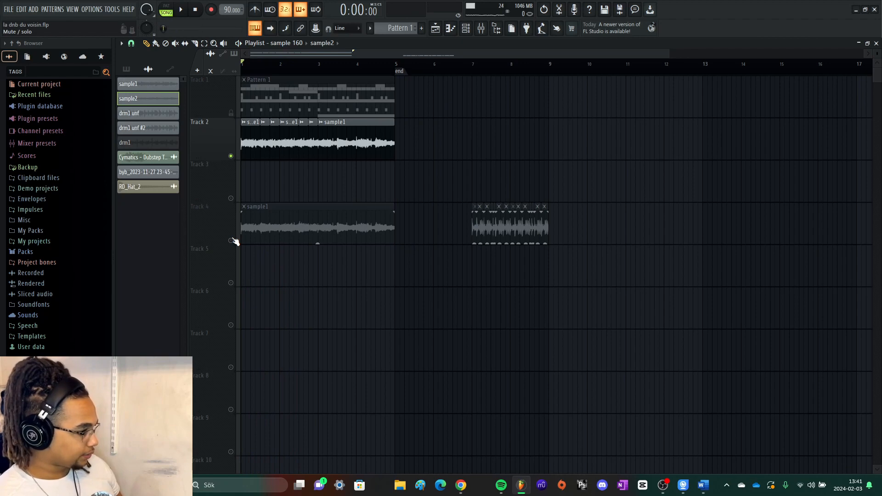
- Select Pattern 2 from the pattern list and play it in pattern mode with the channel rack open
click(127, 69)
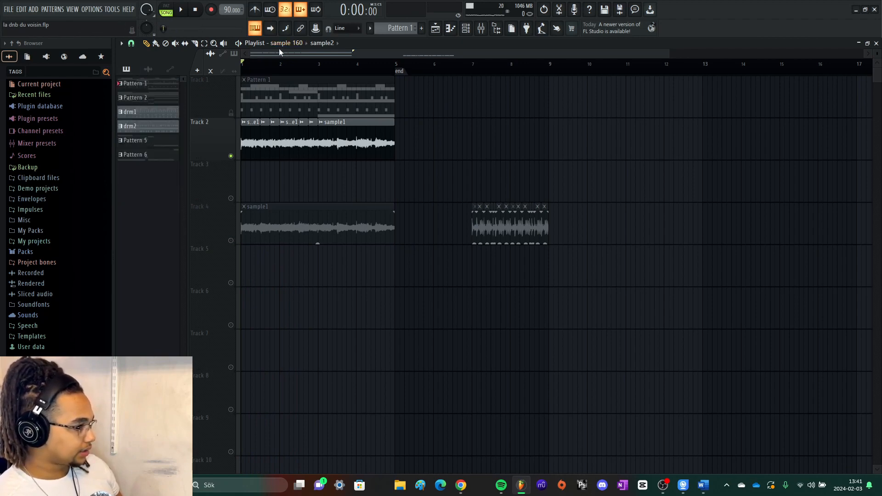
click(167, 102)
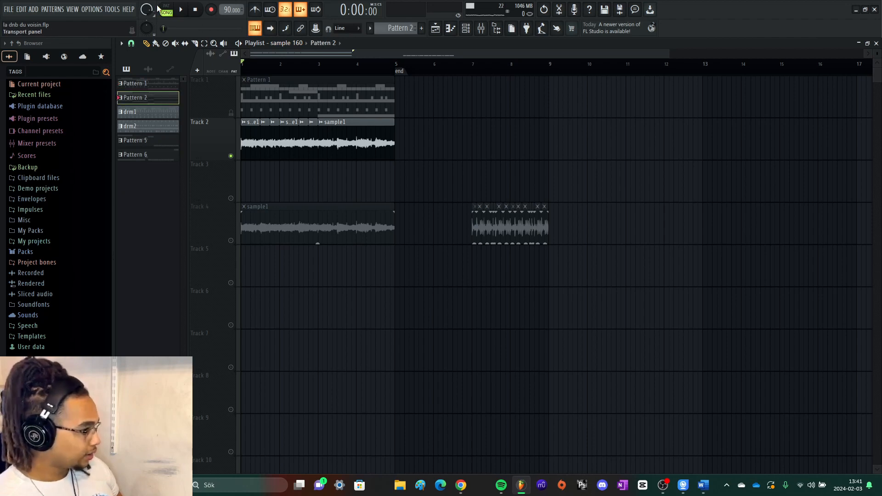
key(F6)
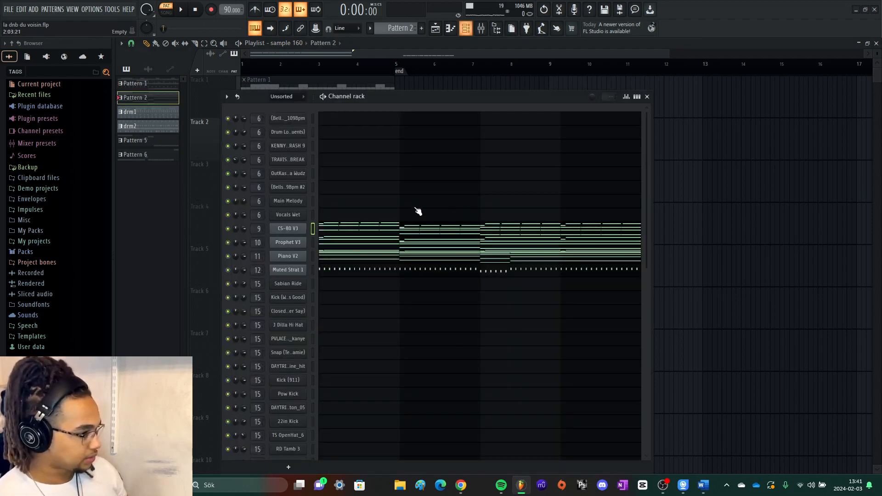
key(space)
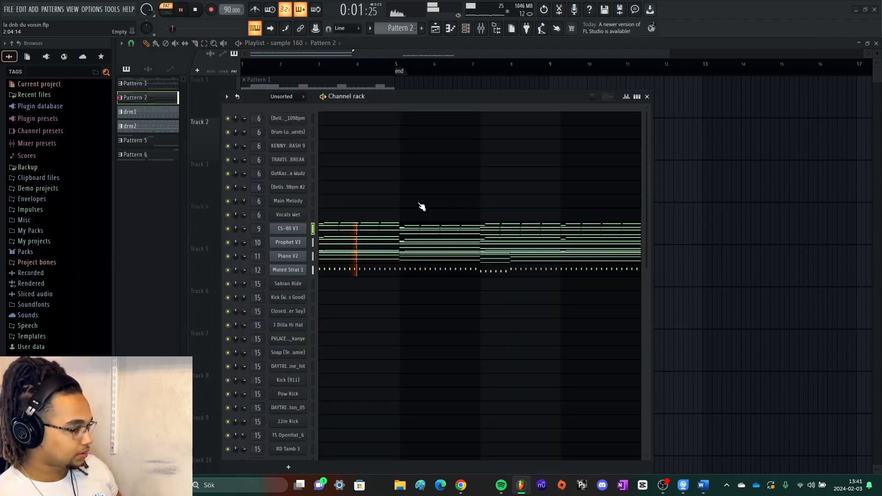
- Open the CS-80 V3 piano roll and follow its notes across the four bars during playback
click(409, 229)
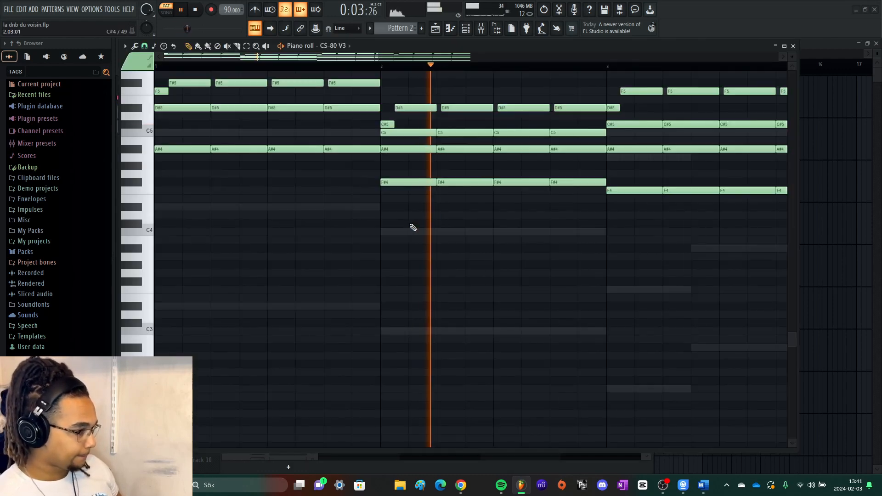
scroll(420, 233, down, 5)
scroll(422, 236, down, 3)
scroll(424, 236, up, 9)
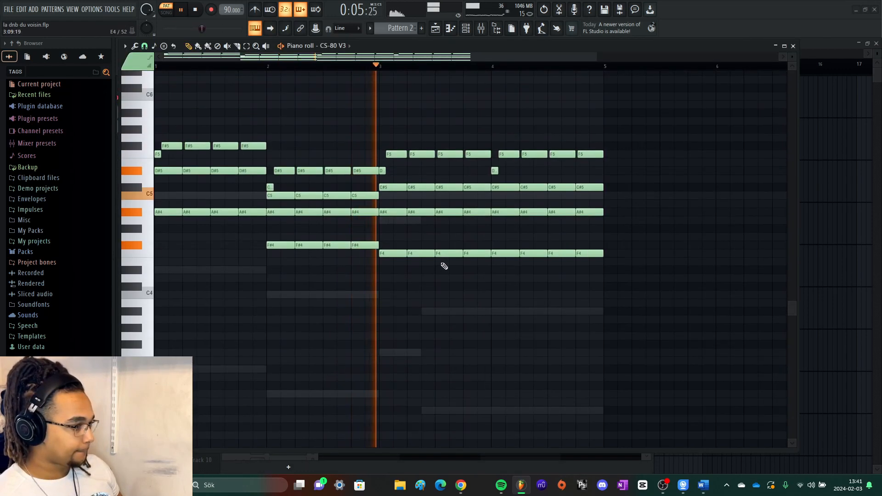
scroll(455, 169, down, 2)
scroll(417, 148, down, 3)
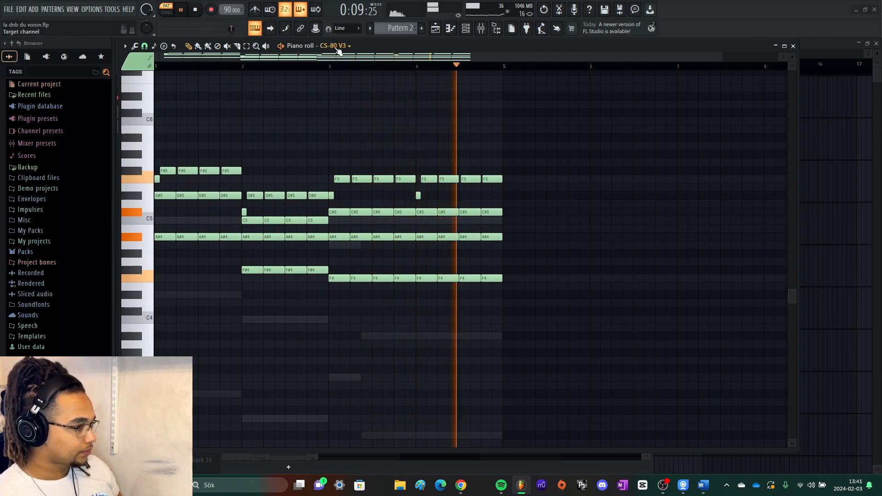
- Cycle the piano roll through the other Pattern 2 instruments, including Piano V2, to compare their notes, and stop playback
scroll(337, 49, down, 1)
scroll(339, 48, down, 1)
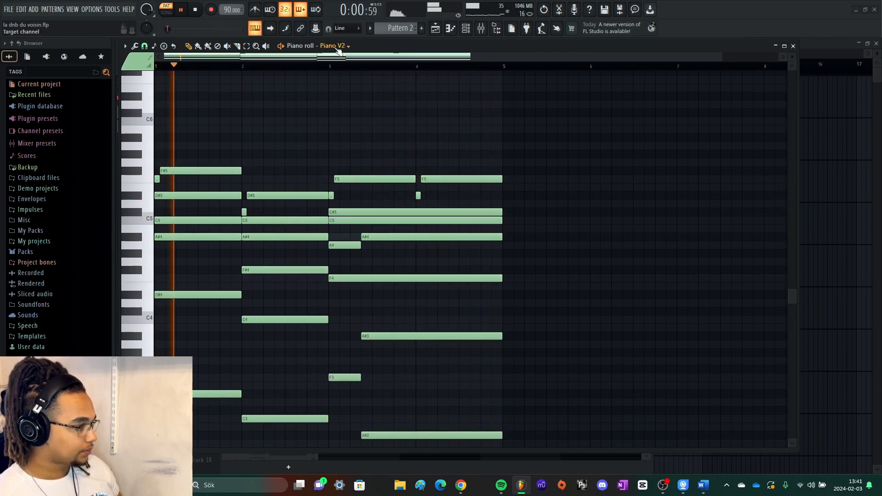
scroll(367, 149, down, 1)
scroll(363, 140, down, 3)
key(space)
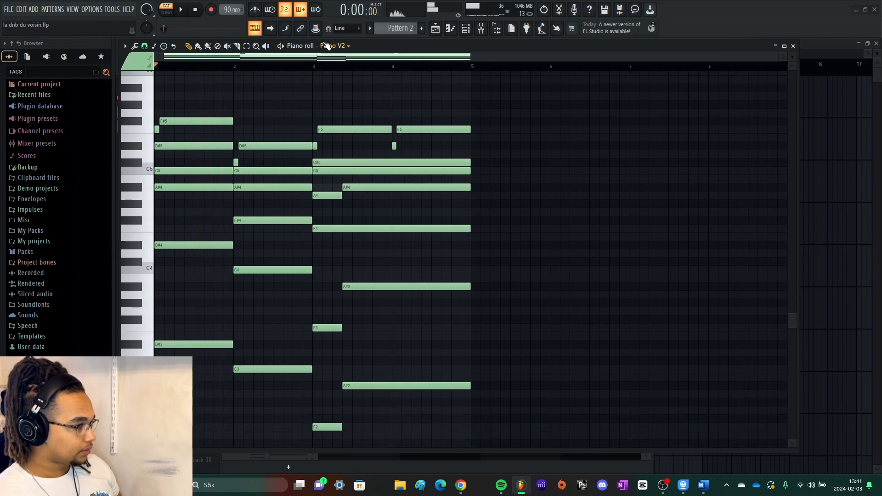
scroll(327, 47, down, 1)
- Solo the CS-80 V3 channel and listen to its notes in the piano roll
key(F7)
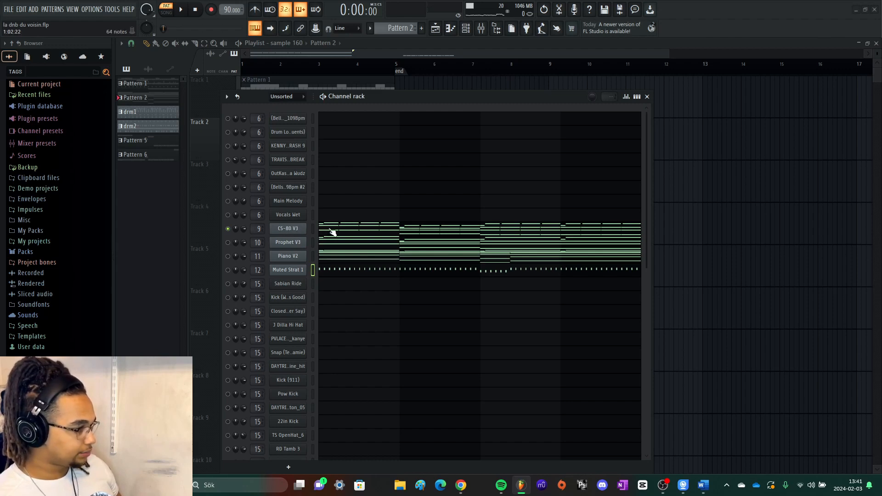
click(332, 231)
key(space)
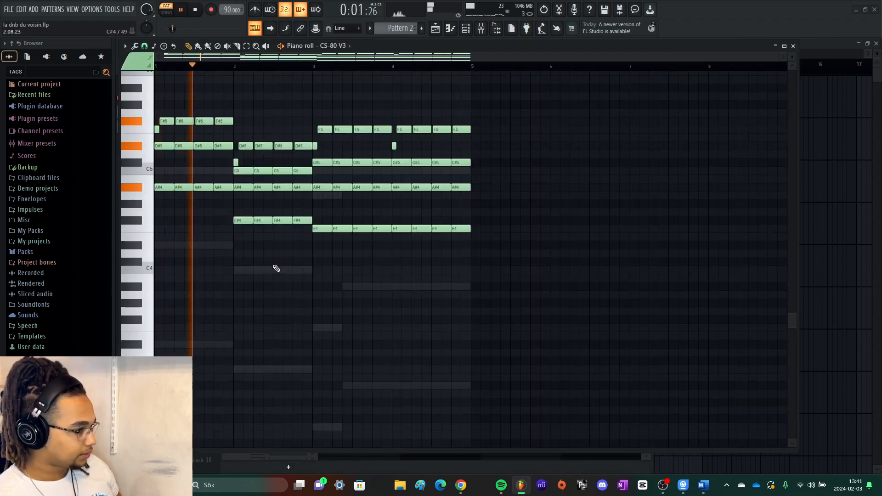
key(space)
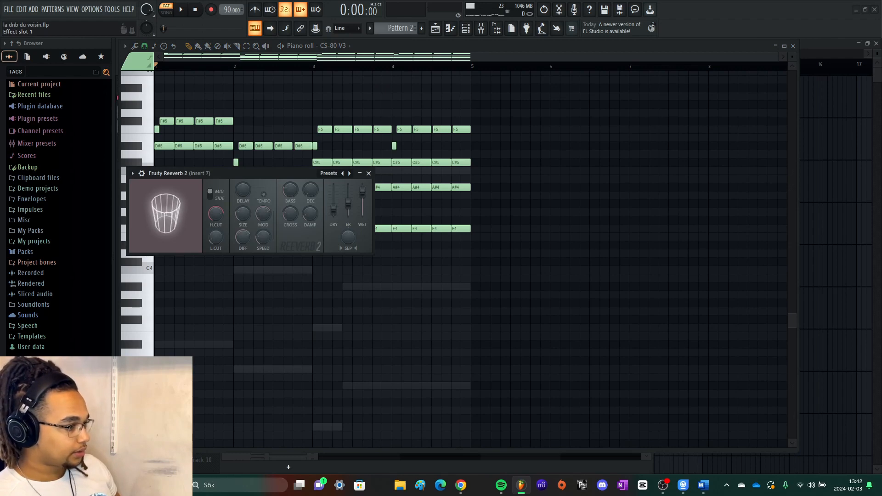
- Close the Insert 7 reverb and review the effects on Insert 9, including Fruity Reeverb 2
key(Escape)
key(space)
key(space)
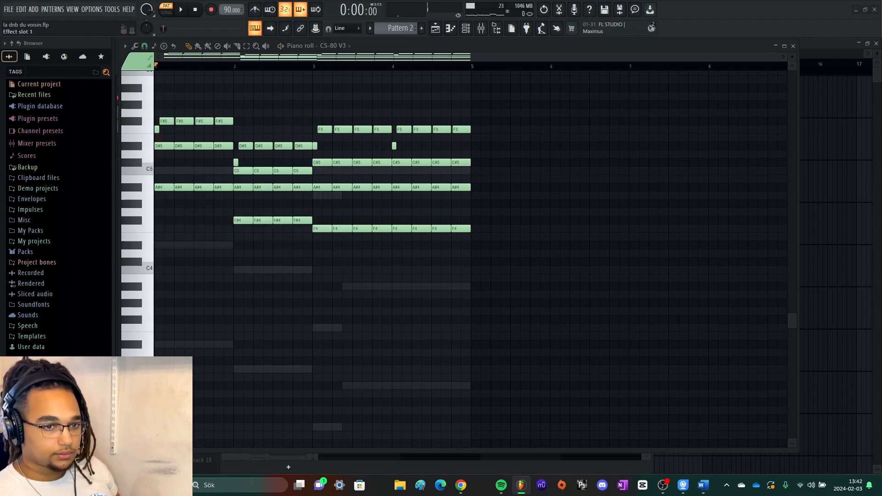
key(Escape)
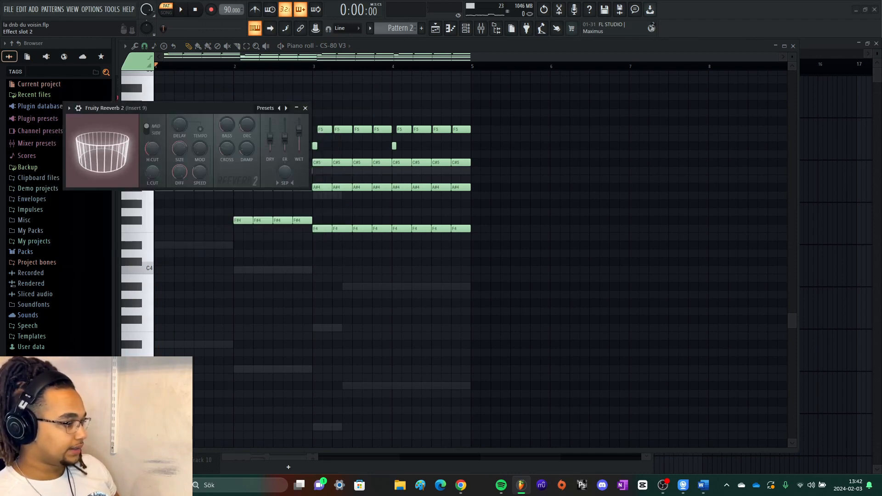
key(Escape)
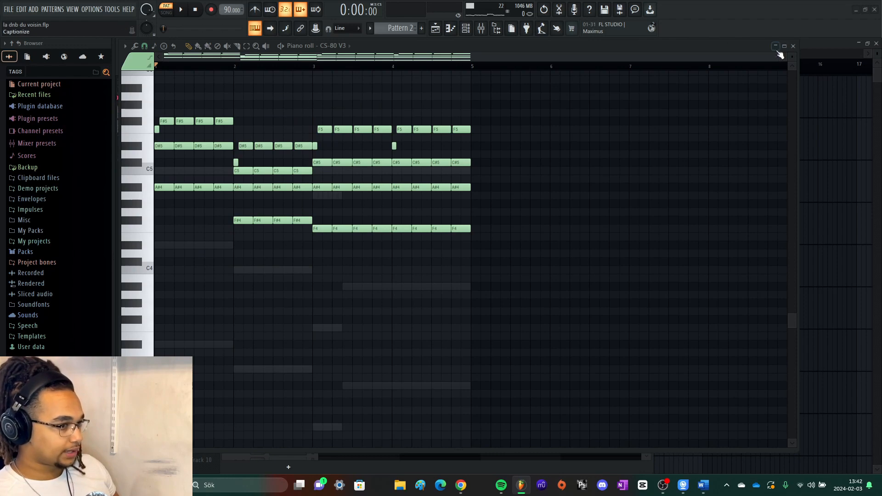
- Close the CS-80 V3 piano roll and solo the Prophet V3 channel for a short listen
click(792, 47)
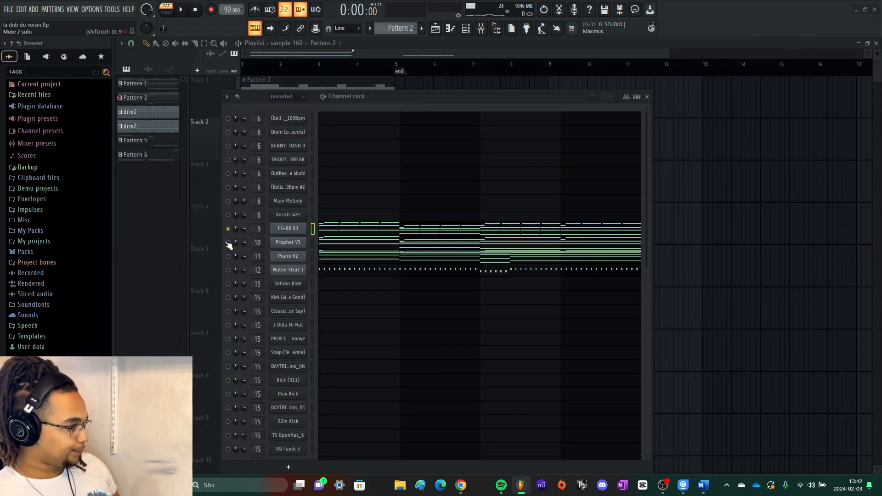
key(space)
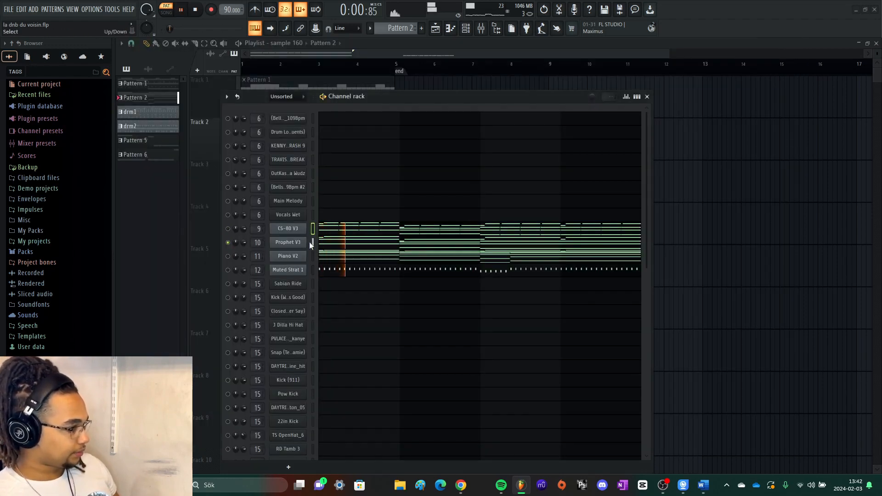
key(space)
- Open the Prophet V3 piano roll and play through its full chord progression
click(343, 248)
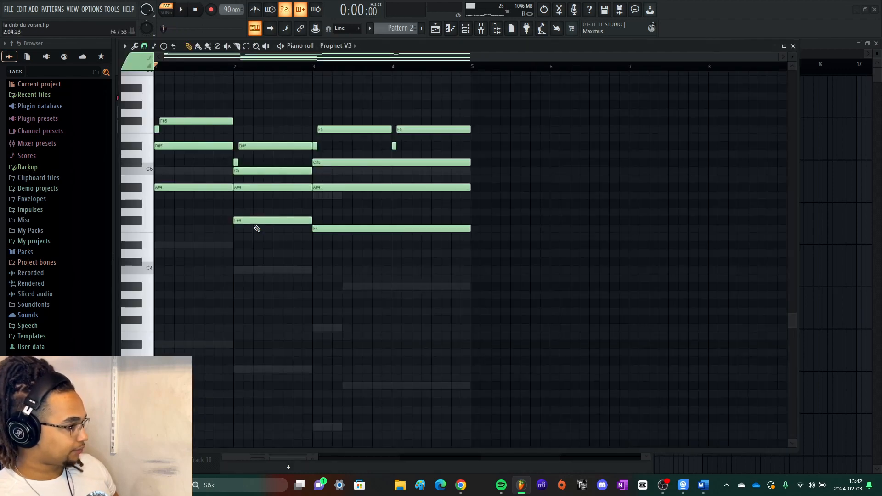
scroll(185, 187, up, 3)
ctrl+scroll(155, 206, up, 3)
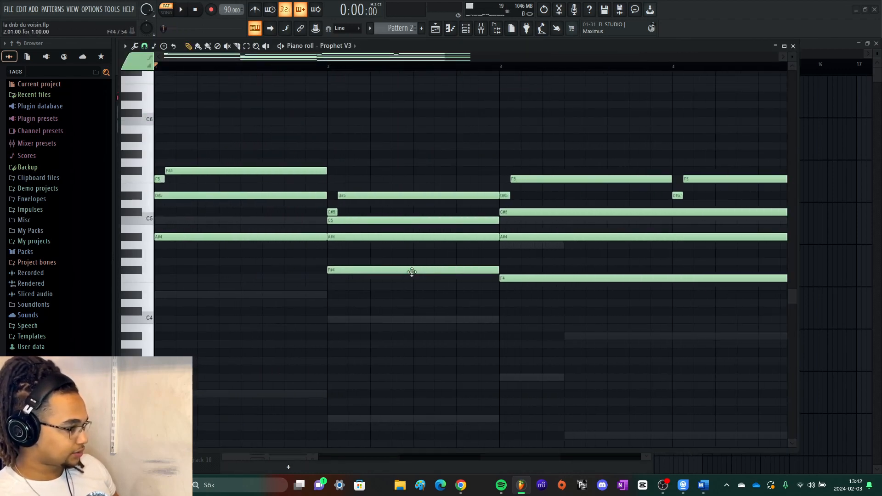
key(space)
ctrl+scroll(305, 300, down, 2)
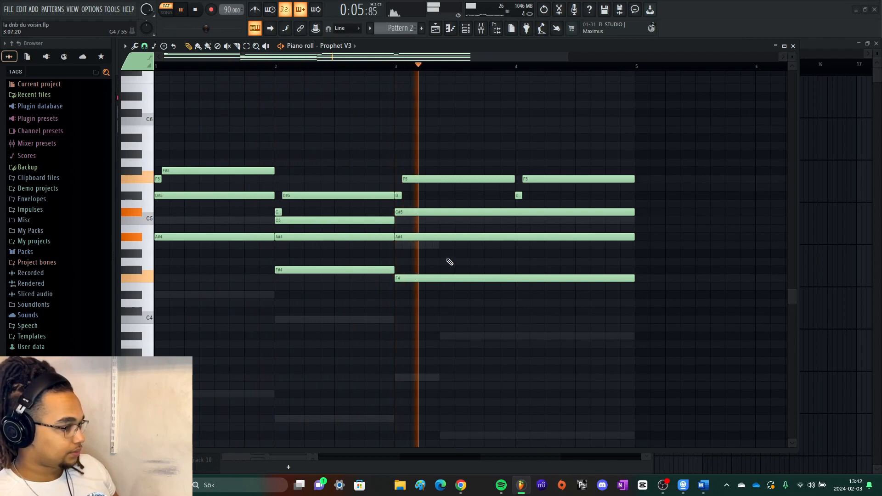
ctrl+scroll(448, 262, down, 1)
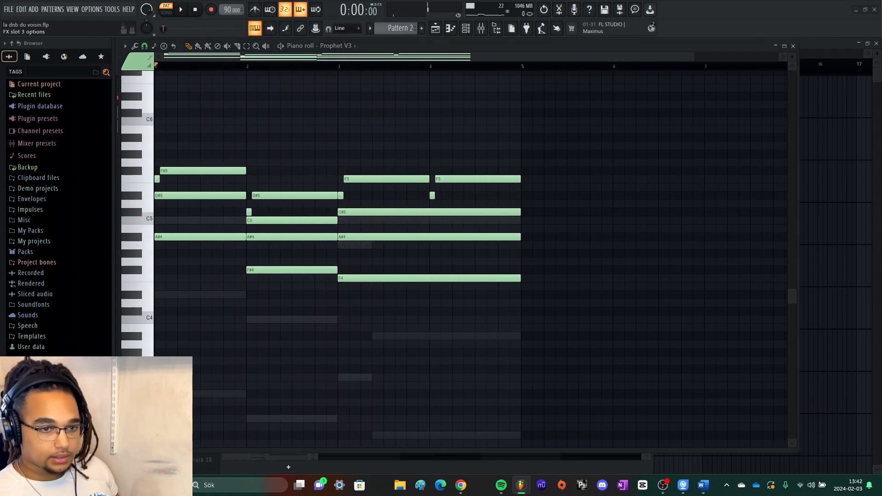
- Compare the Prophet V3 sound with and without the Insert 10 effects while viewing its Fruity Parametric EQ 2, and close the EQ
key(space)
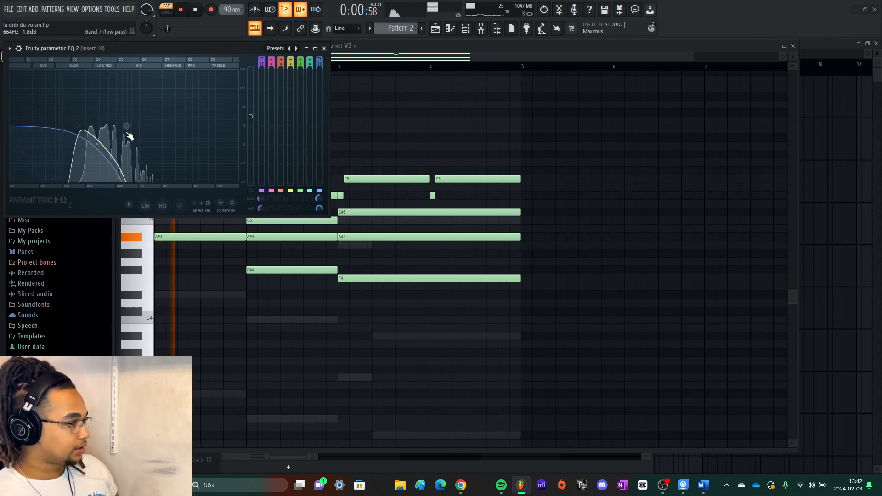
key(space)
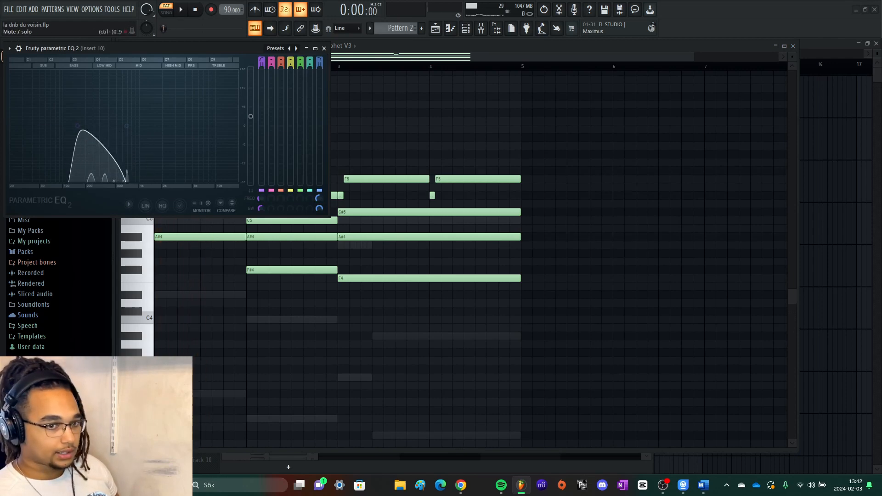
key(space)
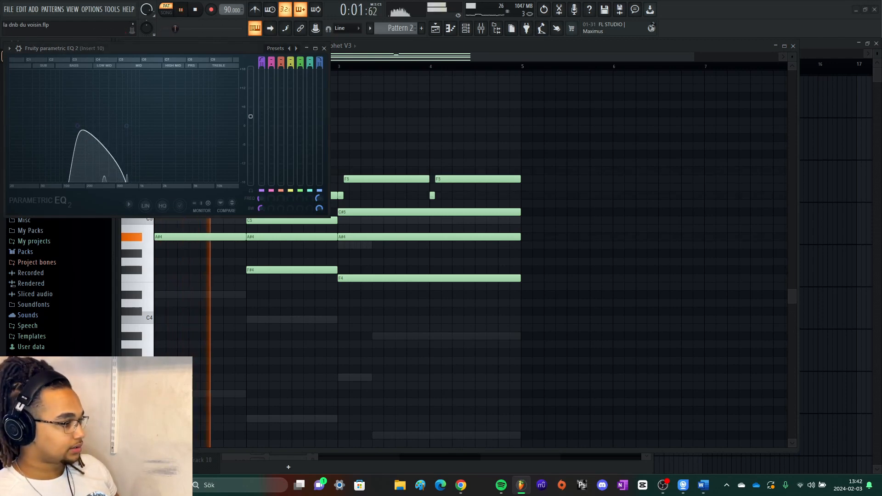
key(space)
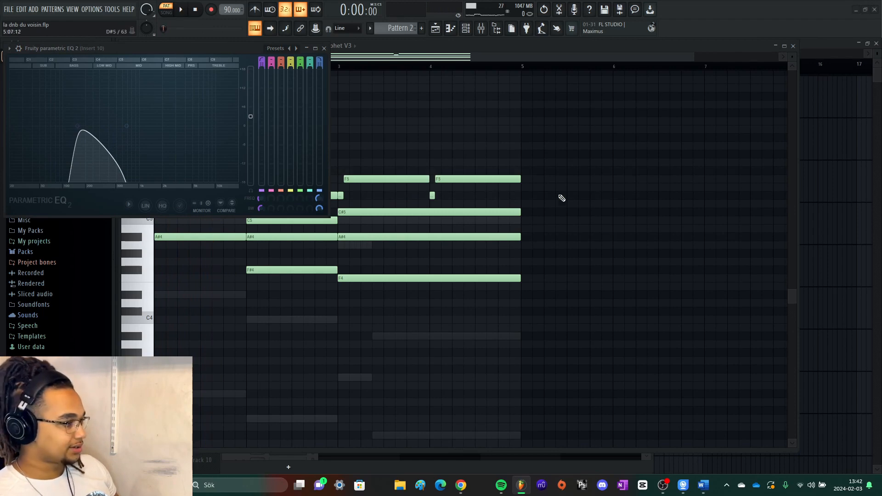
key(space)
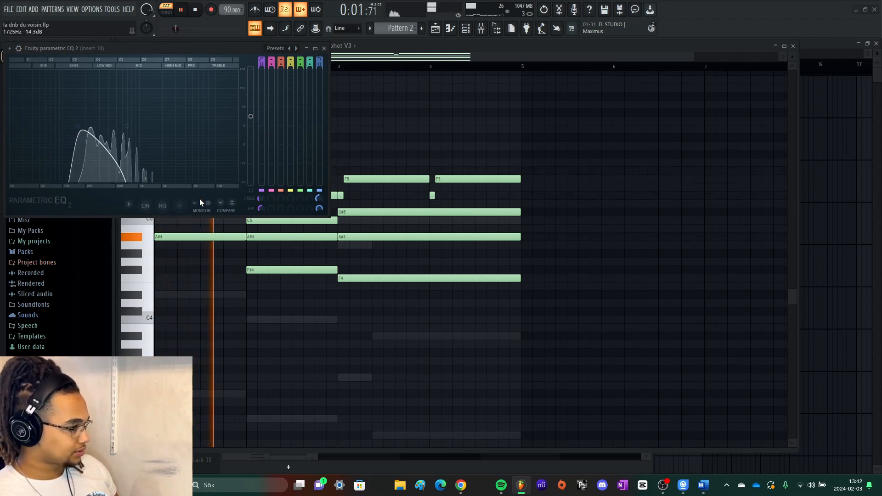
click(324, 48)
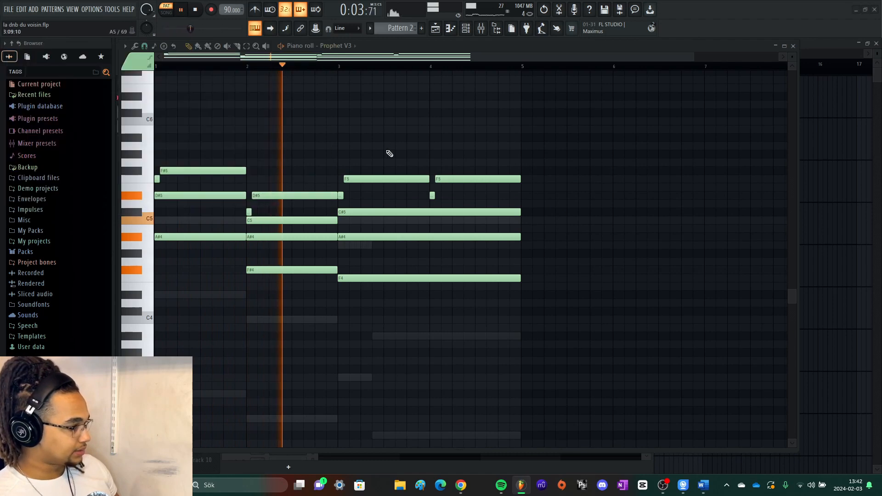
key(space)
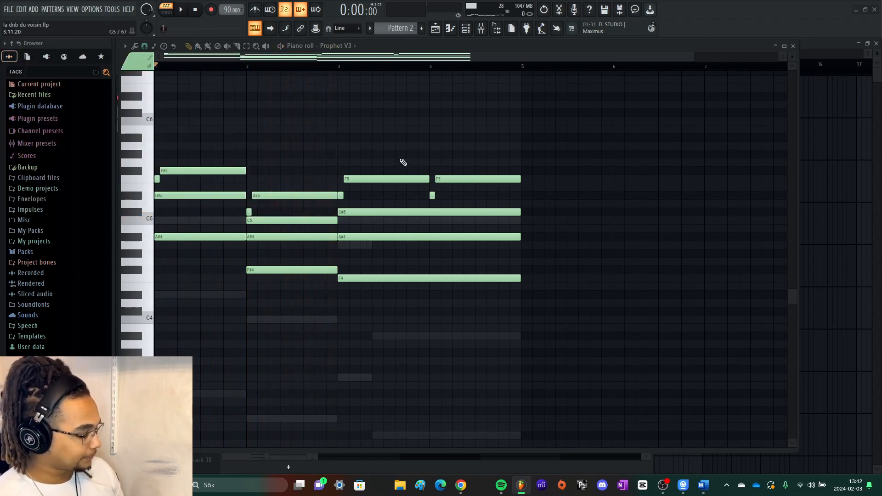
- Solo the Piano V2 channel, open its piano roll and play through its chord progression
key(F7)
click(228, 257)
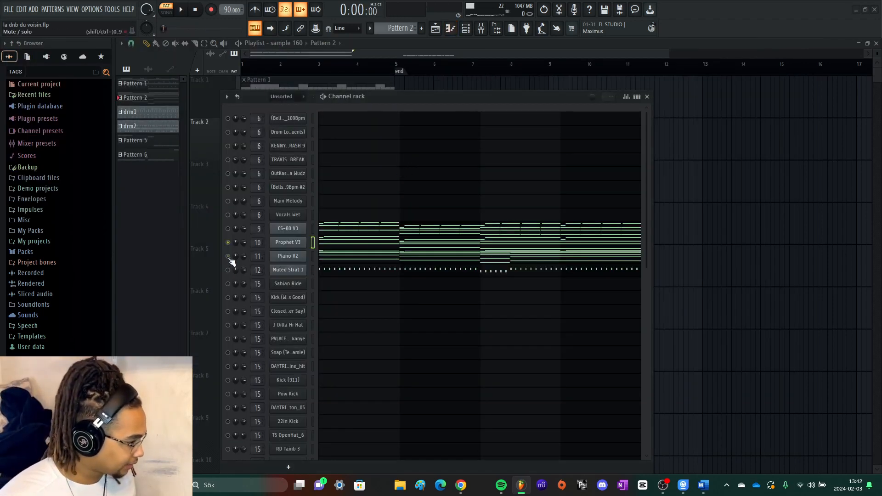
click(334, 258)
scroll(321, 270, down, 1)
scroll(282, 260, down, 4)
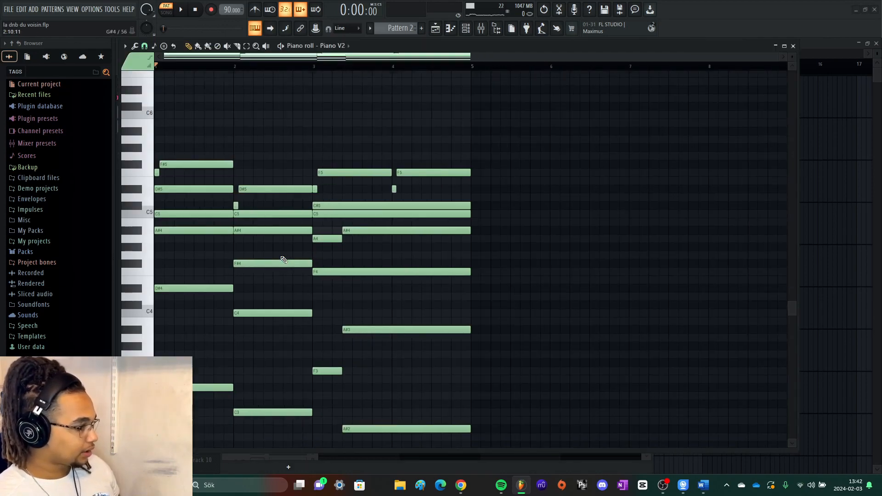
scroll(256, 242, up, 3)
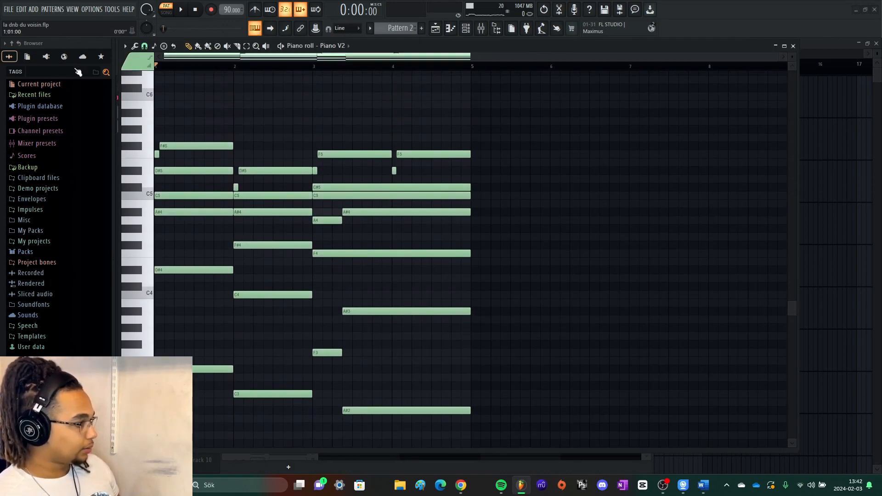
scroll(162, 113, down, 2)
key(space)
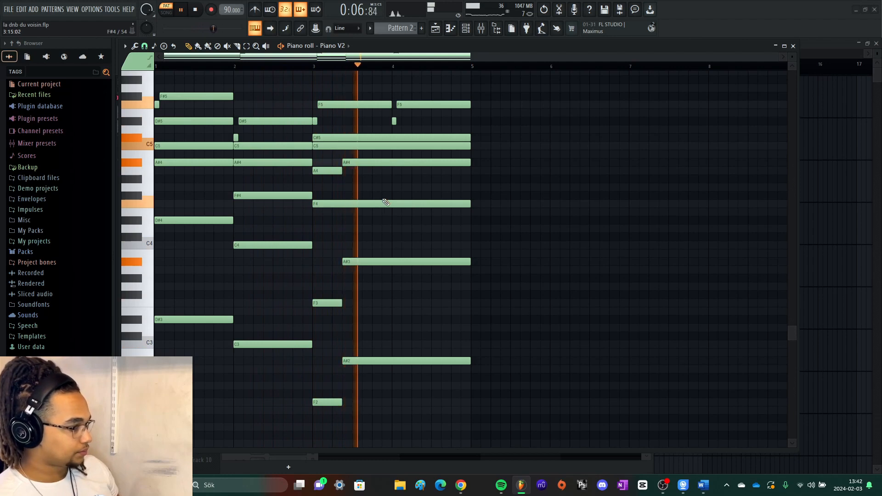
key(space)
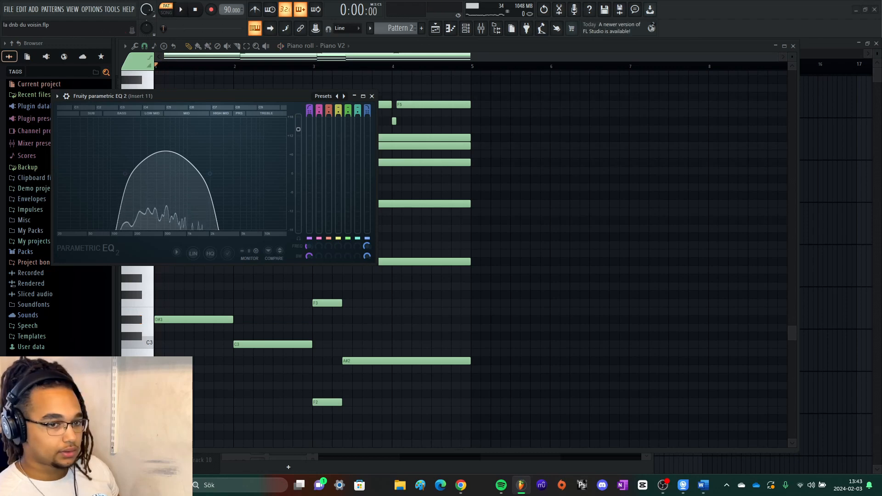
- Listen to Piano V2 while viewing the Insert 11 Fruity Parametric EQ 2, and close the EQ
key(space)
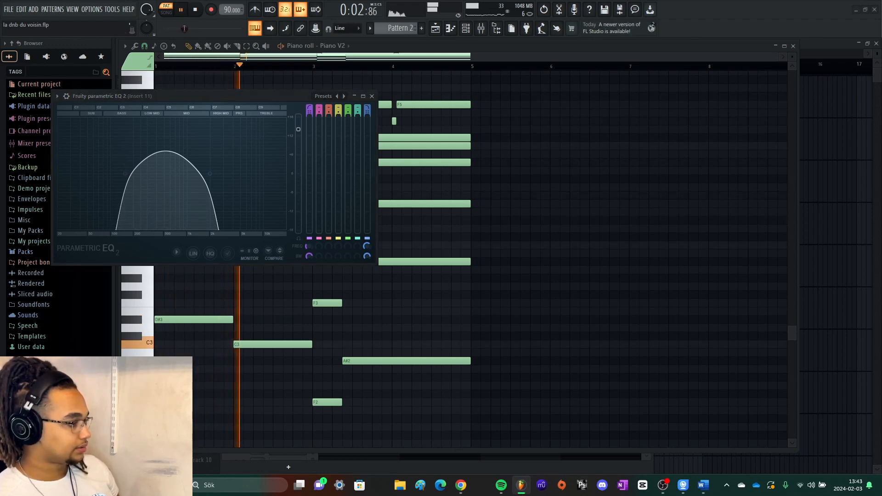
key(space)
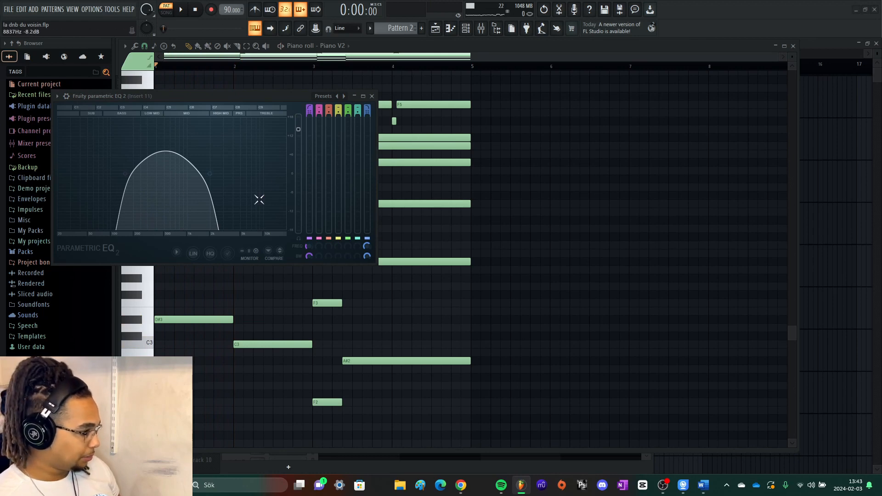
key(space)
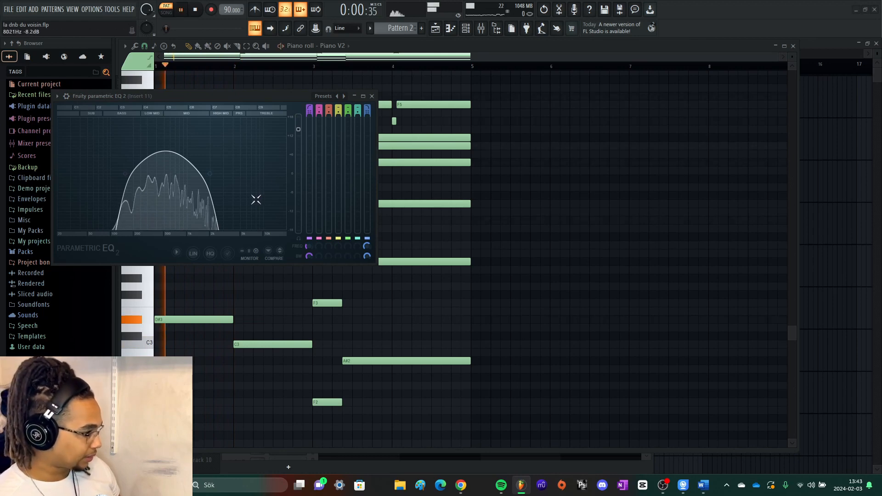
click(372, 96)
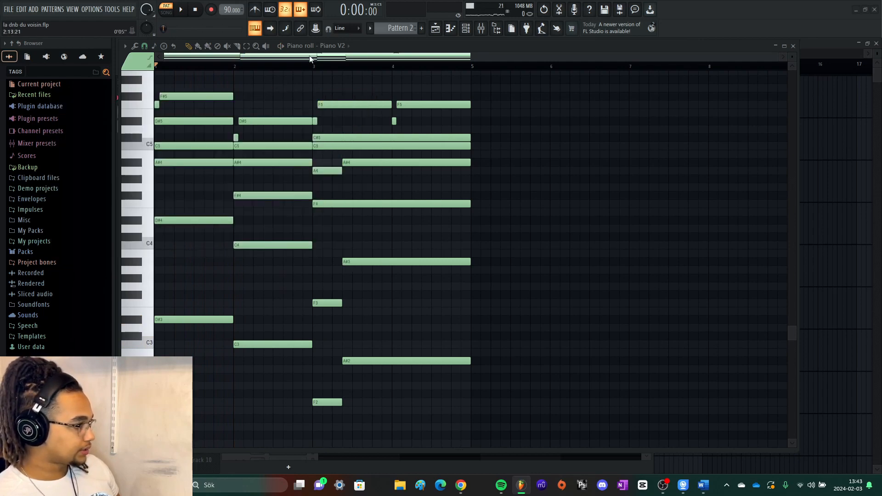
- View the FLEX instrument settings of the Muted Strat 1 channel and close the plugin window
scroll(331, 48, down, 1)
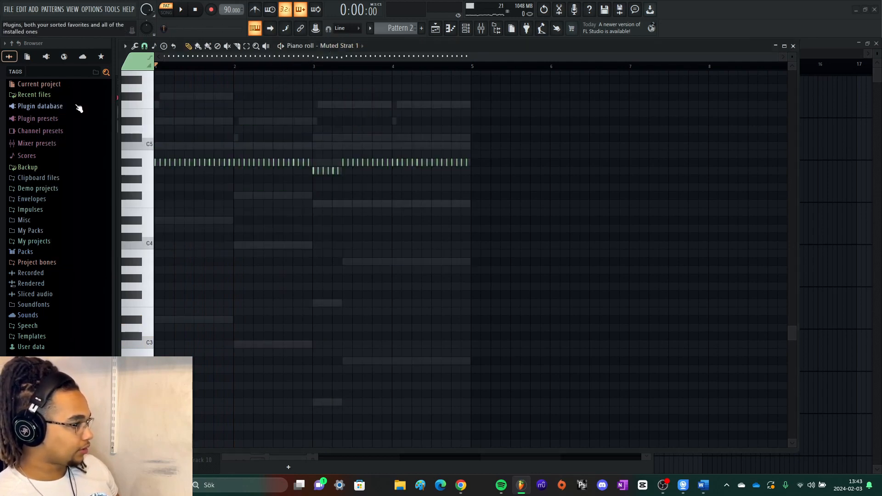
key(F7)
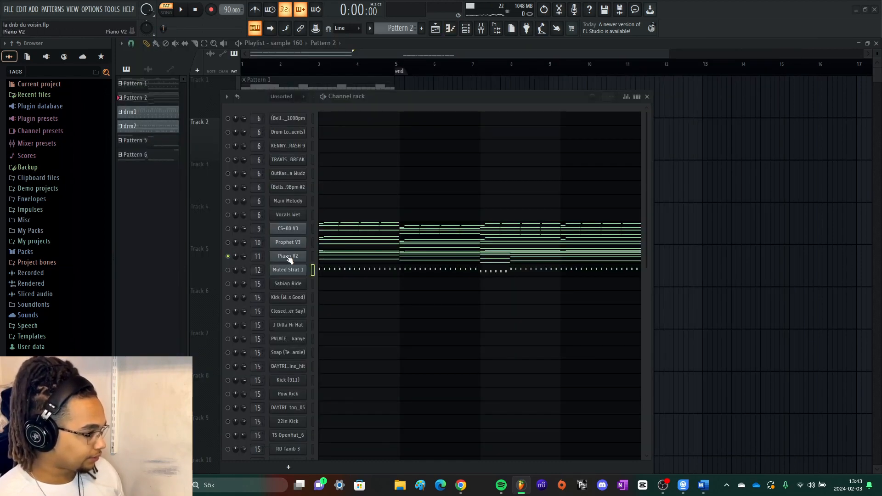
click(289, 270)
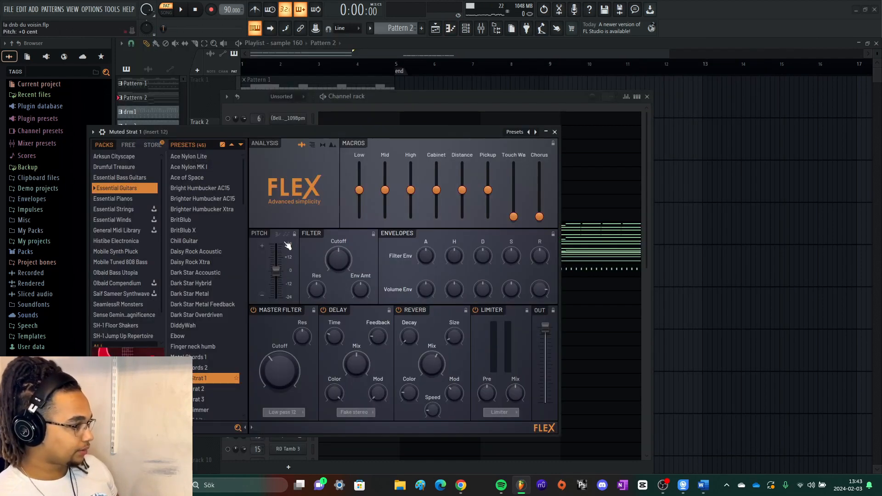
click(554, 132)
- Solo the Muted Strat 1 channel and play its repeated notes in the piano roll
click(392, 270)
scroll(184, 207, up, 3)
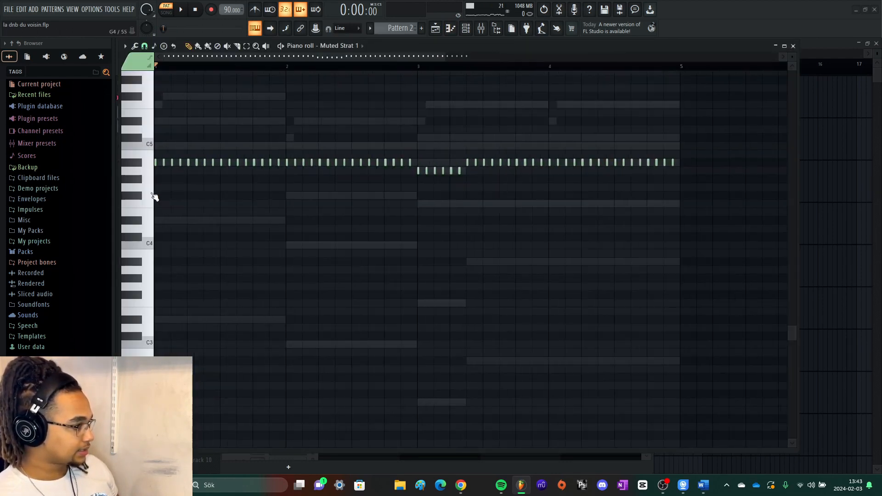
key(space)
key(space)
key(F7)
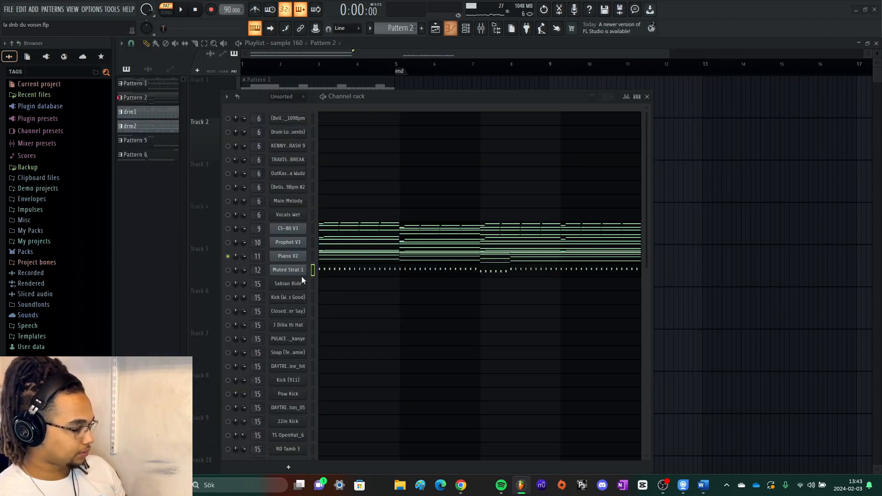
key(space)
click(362, 271)
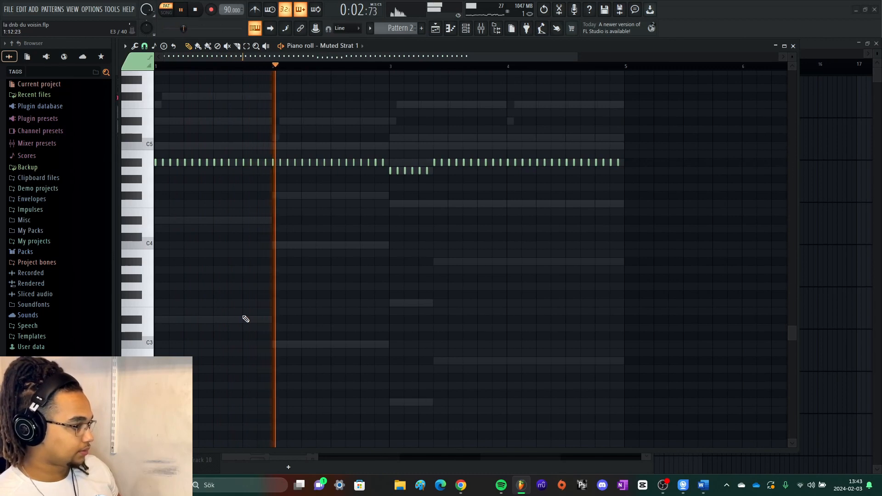
- Enlarge the velocity lane of Muted Strat 1, examine the varying note velocities and restore the note view
click(295, 451)
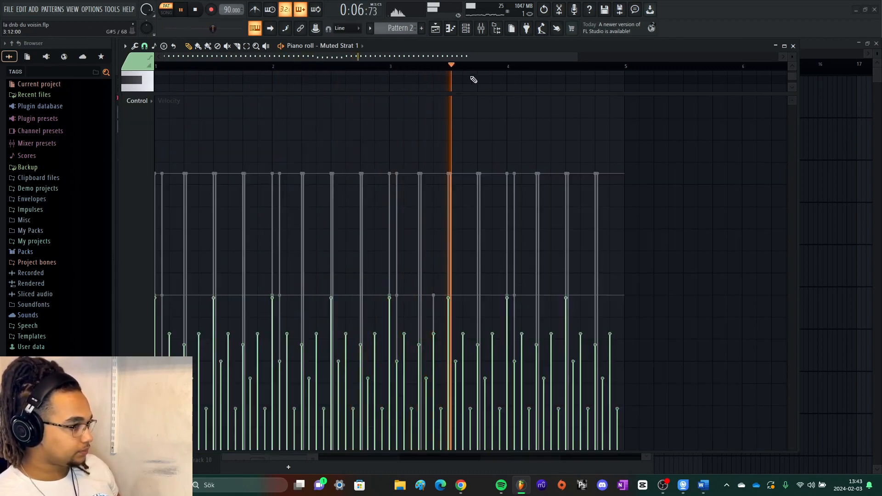
key(space)
scroll(136, 244, up, 4)
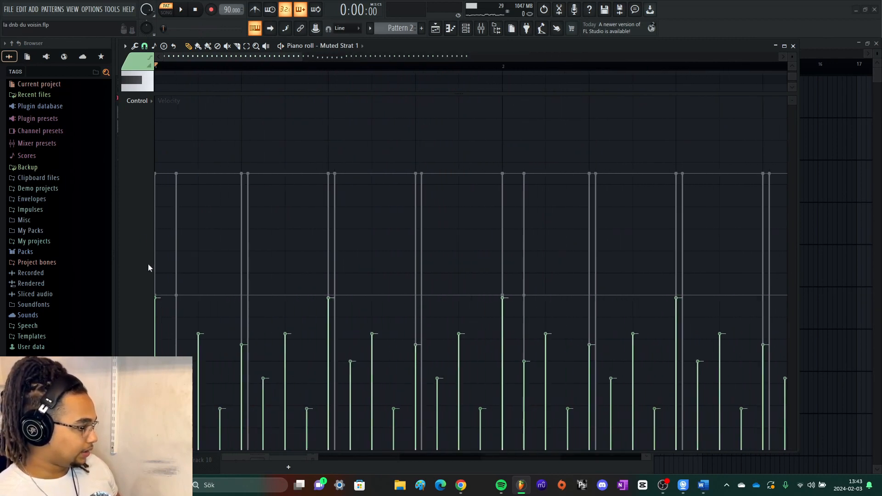
scroll(283, 289, down, 1)
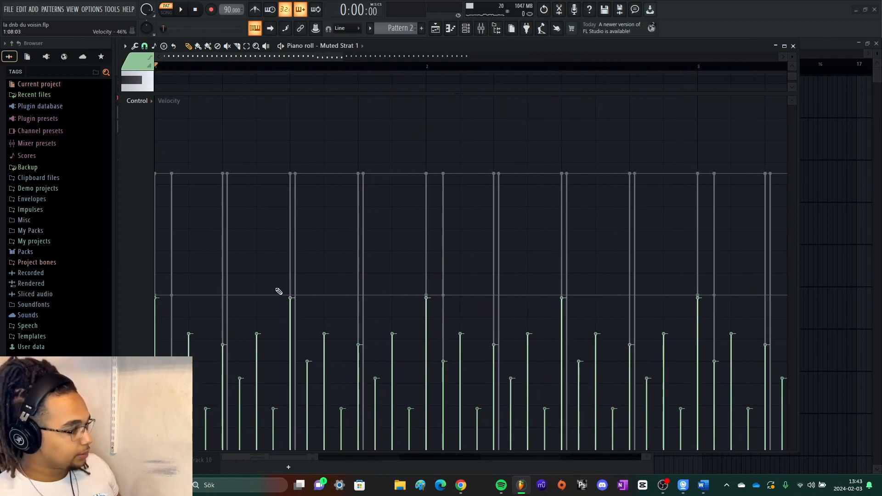
right_click(279, 95)
scroll(291, 128, down, 3)
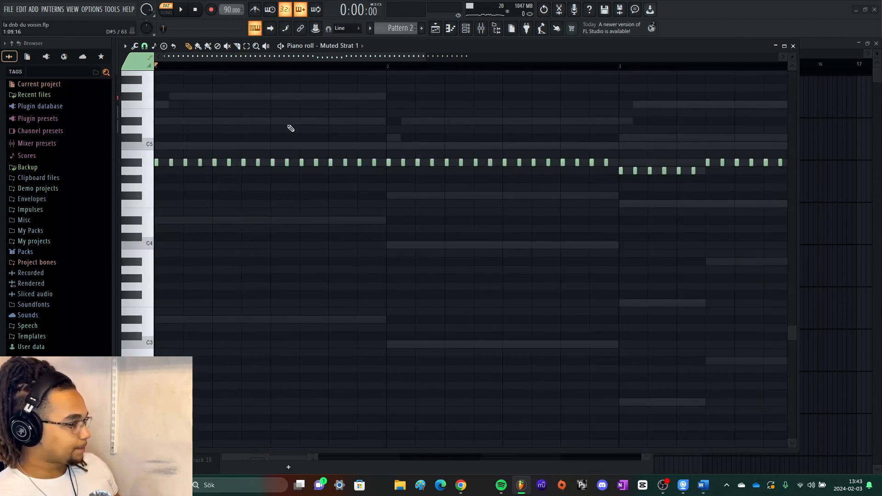
- Solo Piano V2 again, reopen its piano roll and examine the chord and bass notes
key(F7)
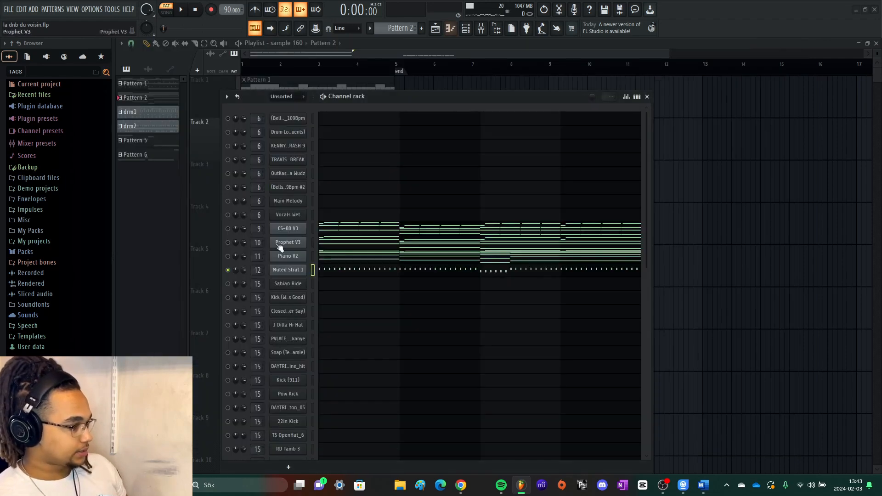
right_click(228, 256)
click(368, 260)
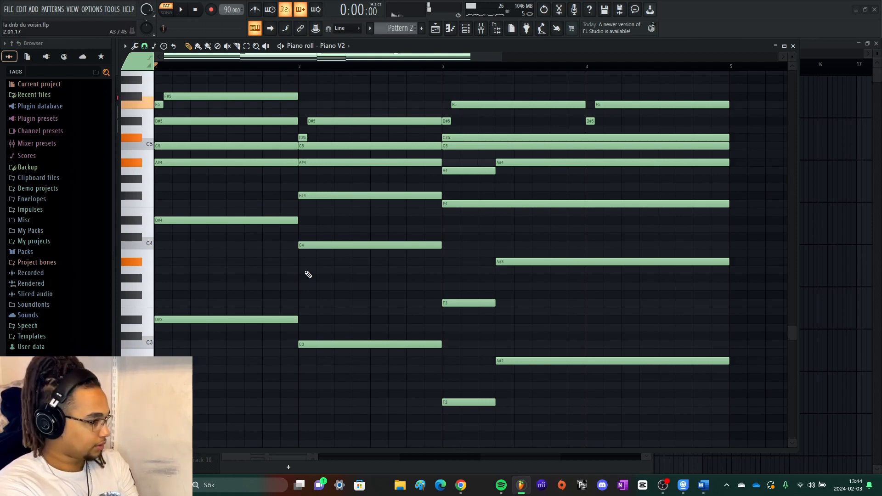
scroll(308, 275, down, 4)
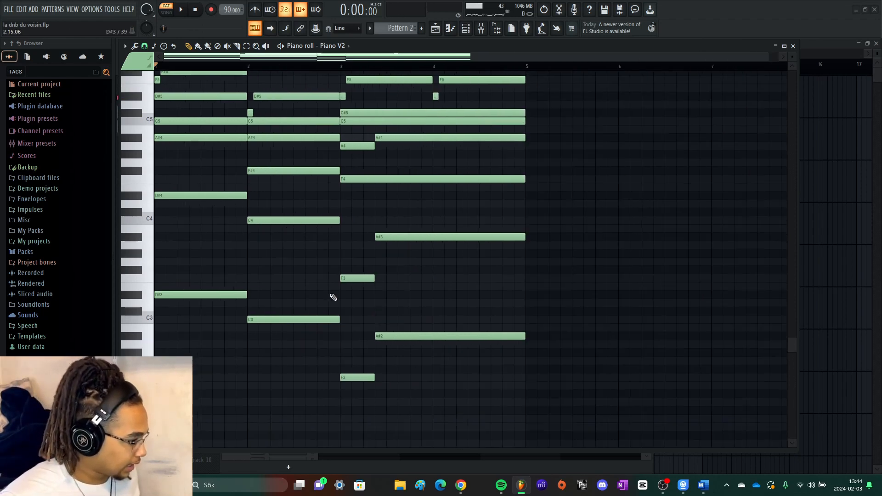
scroll(325, 299, up, 2)
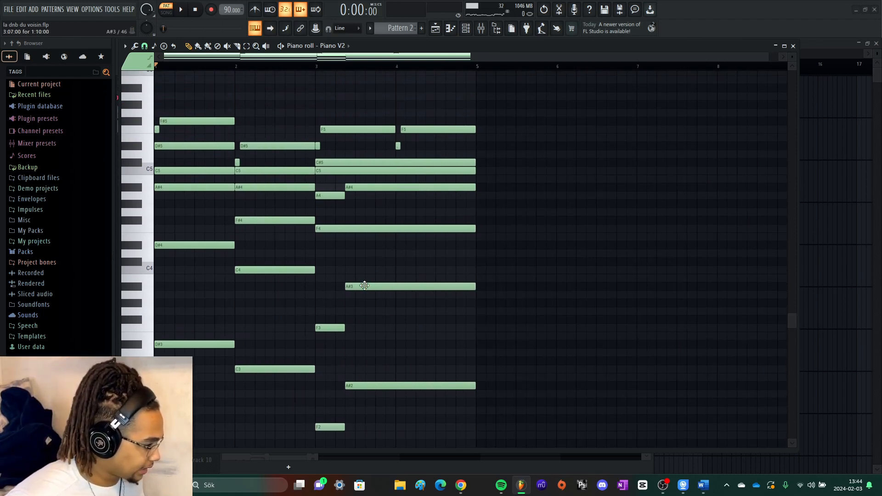
scroll(340, 279, down, 1)
scroll(341, 279, down, 3)
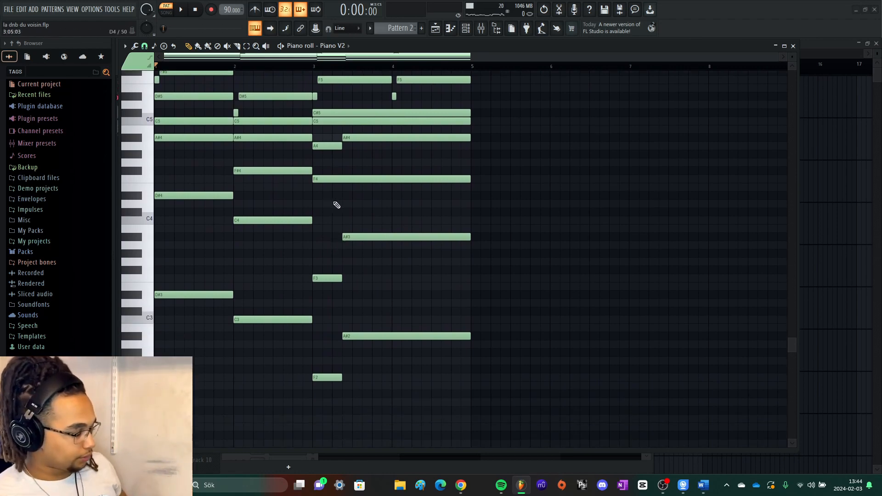
scroll(334, 197, up, 5)
- Place the playhead at bar 3 and examine the short F2 and F3 bass notes under that chord
click(283, 66)
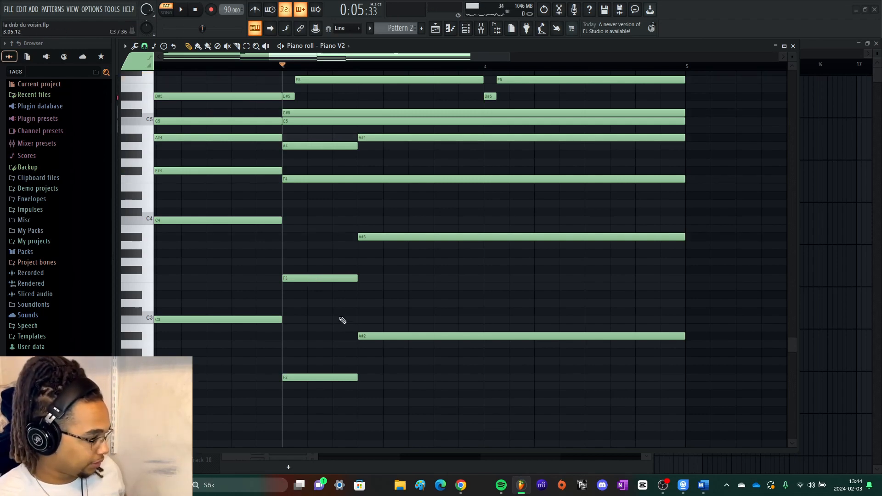
click(331, 280)
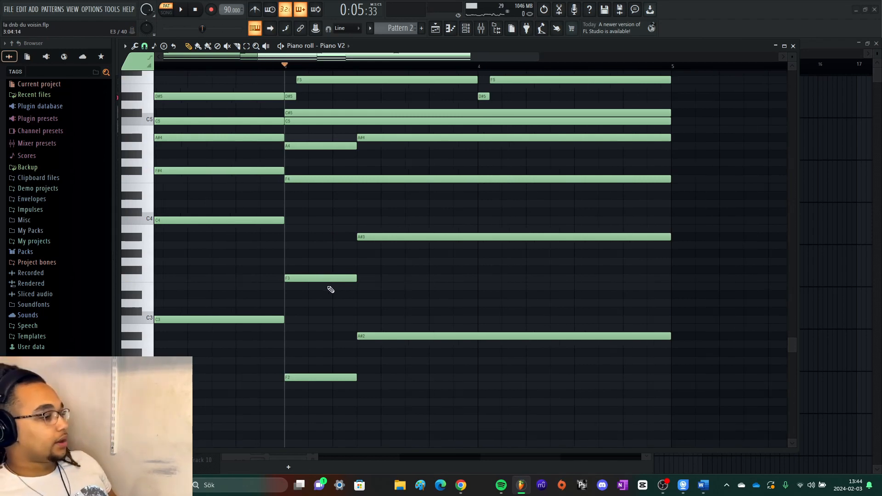
scroll(331, 290, down, 2)
scroll(335, 242, up, 2)
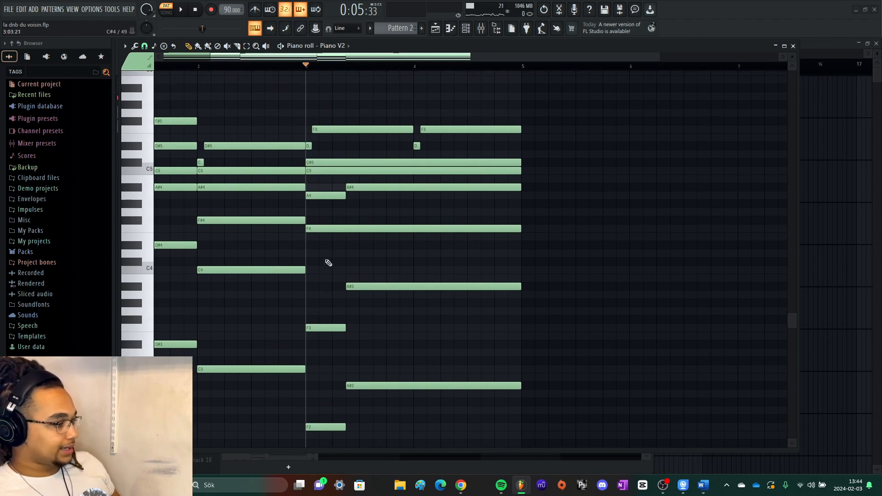
scroll(283, 280, down, 3)
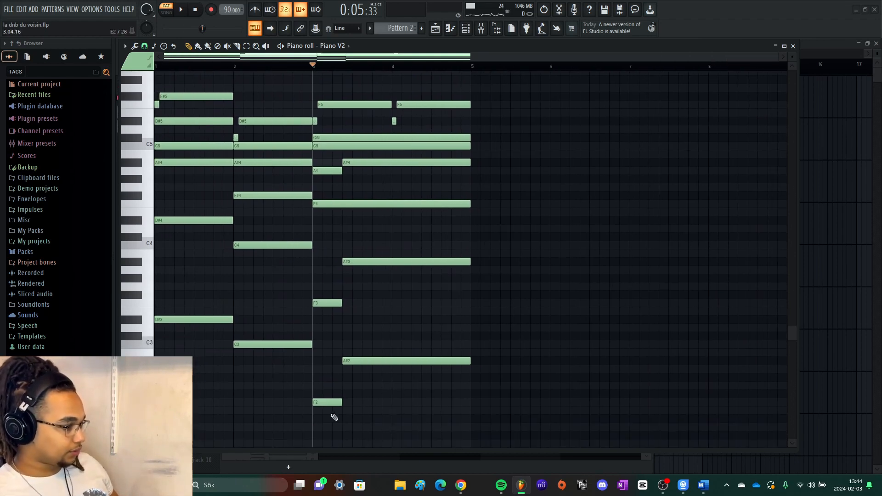
- Try the bar 3 chord with F2 and F3 raised to A#2 and A#3 and A4 raised to A#4, and listen
drag(339, 431, 332, 302)
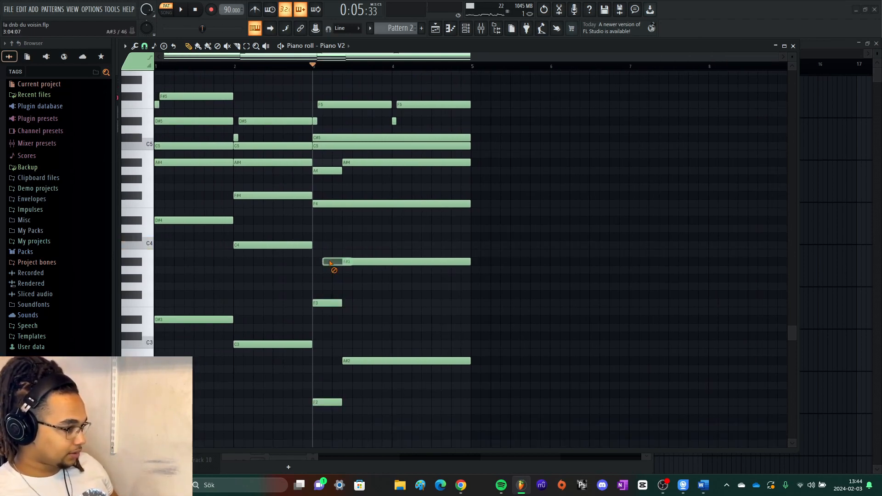
drag(323, 431, 329, 262)
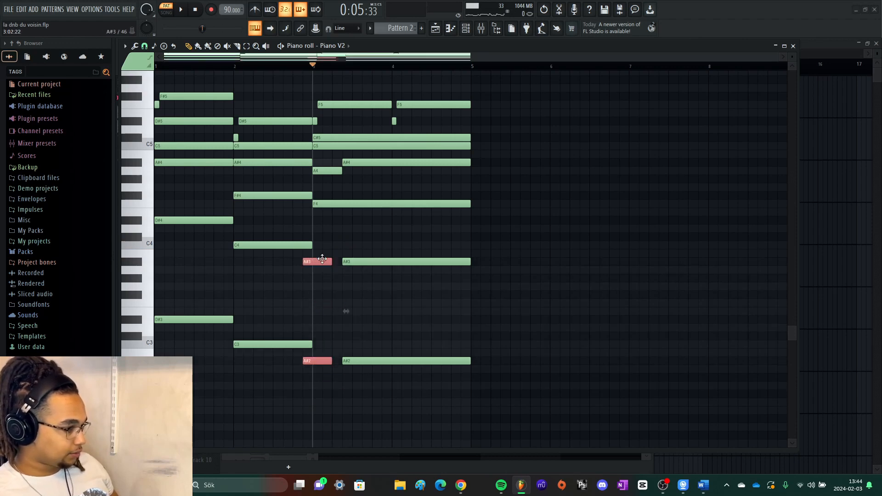
key(F7)
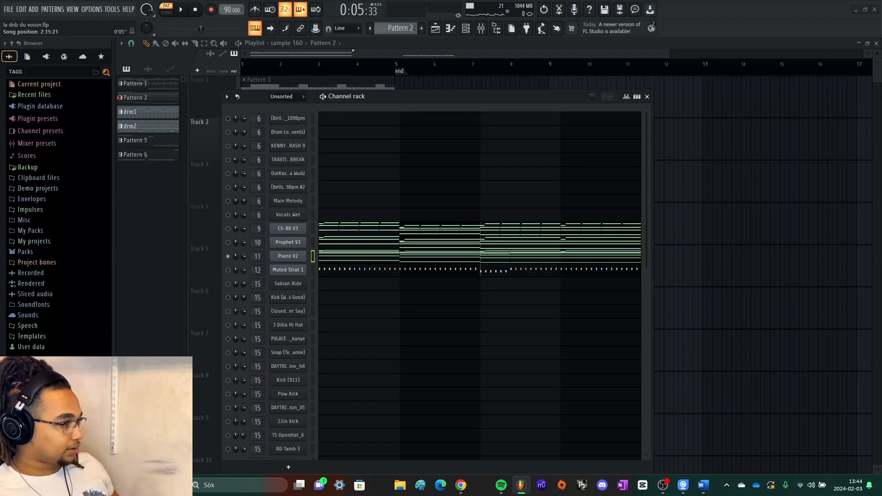
key(space)
click(384, 256)
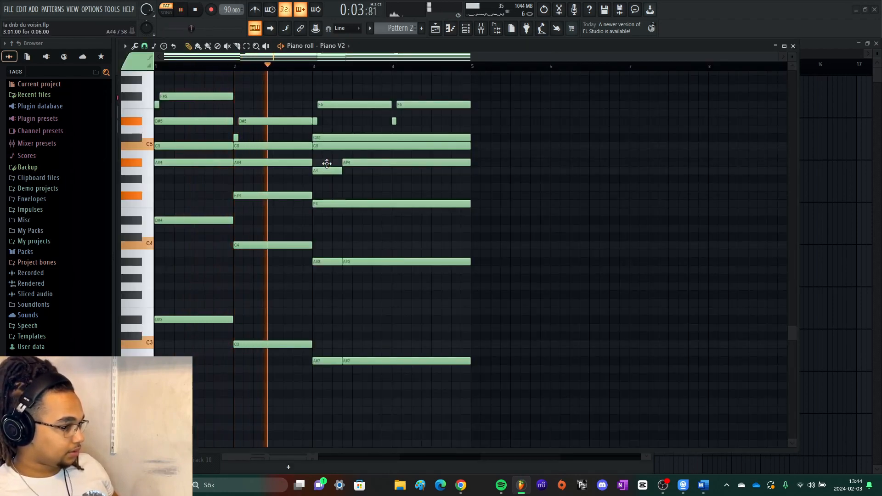
drag(327, 171, 326, 161)
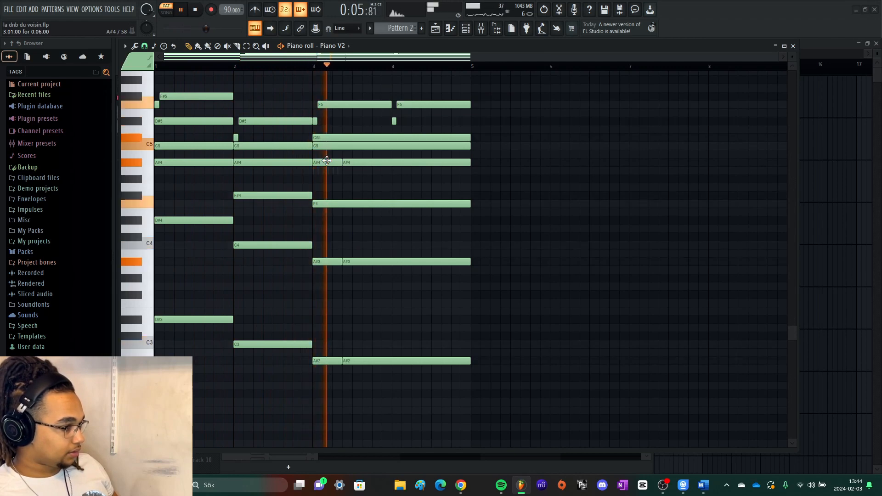
key(space)
- Move the short bar 3 notes back to A4, F3 and F2
drag(330, 161, 330, 170)
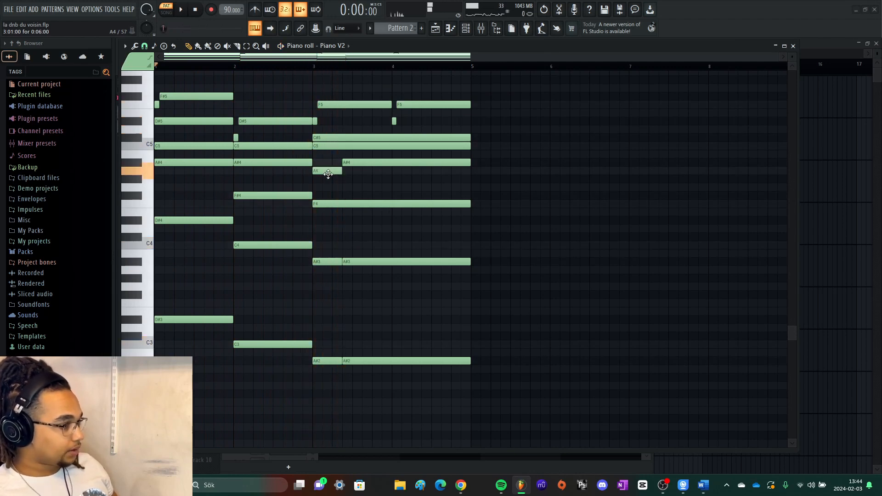
drag(333, 372, 325, 306)
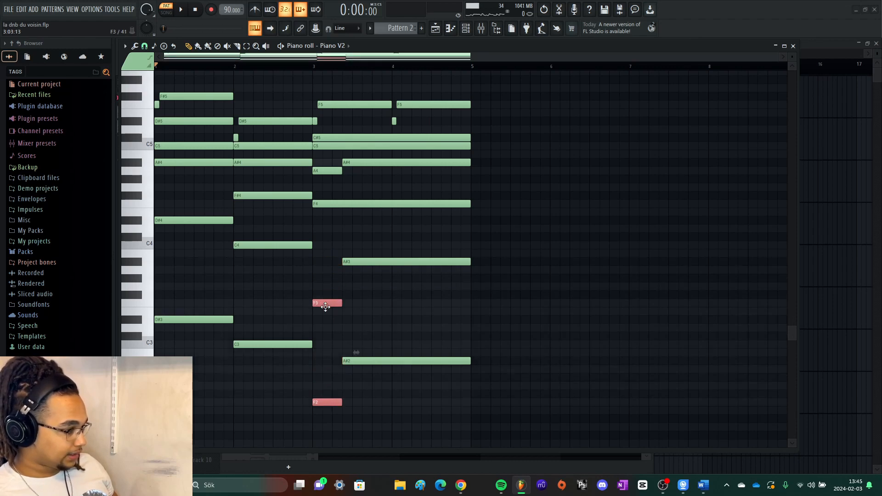
- Deselect the notes and audition the short A4 and F3 and the long F4 of the bar 3 chord
click(330, 271)
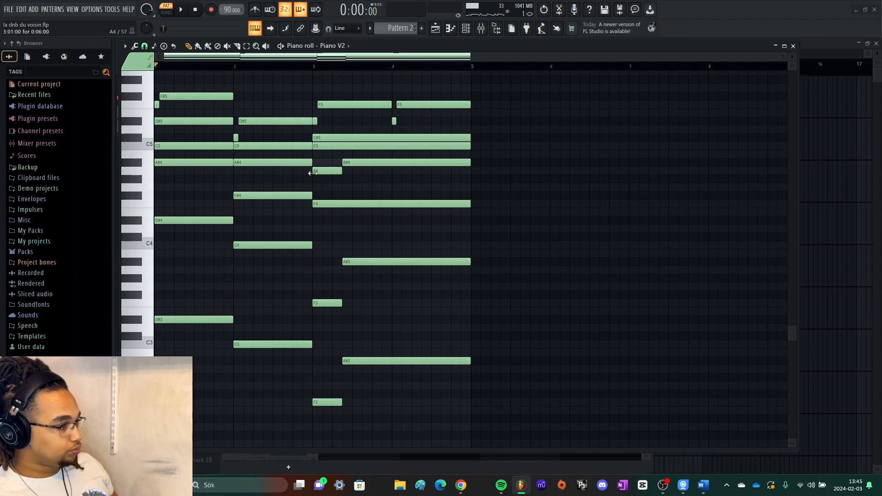
scroll(329, 188, up, 2)
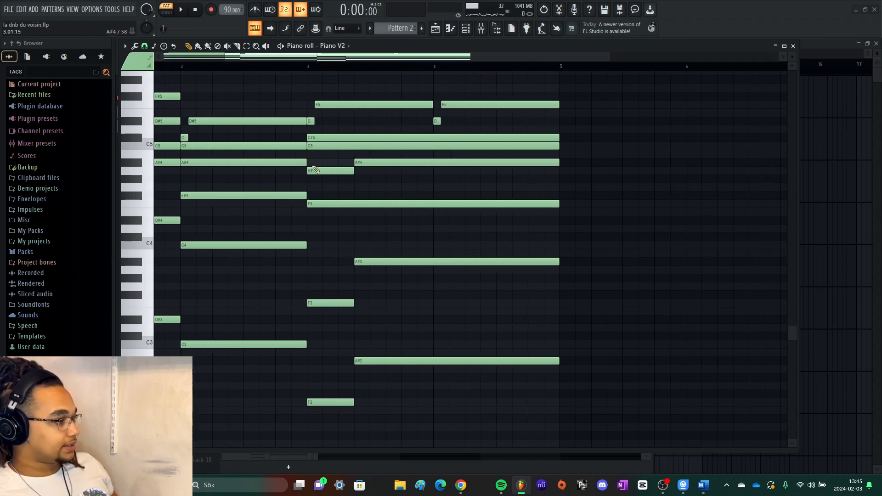
click(318, 171)
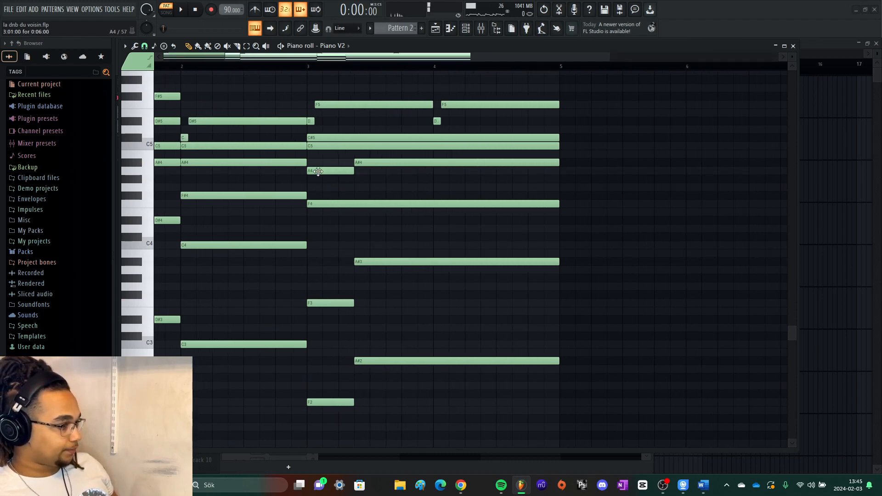
click(330, 307)
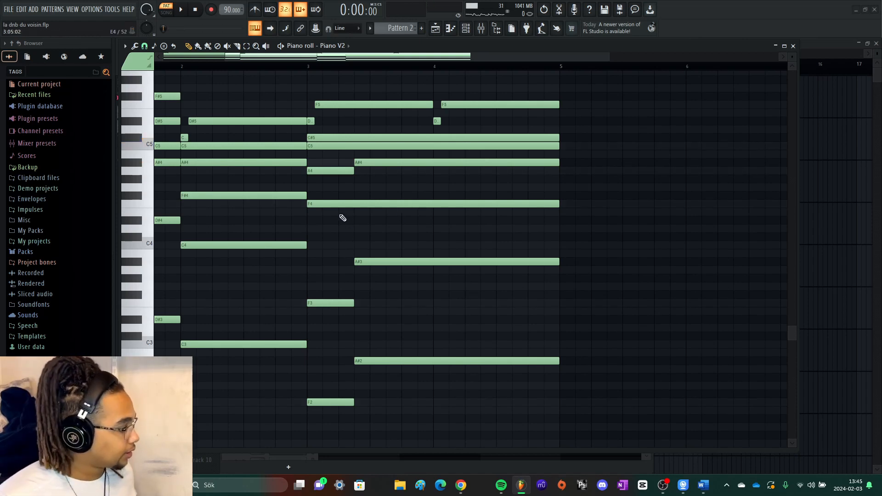
click(331, 208)
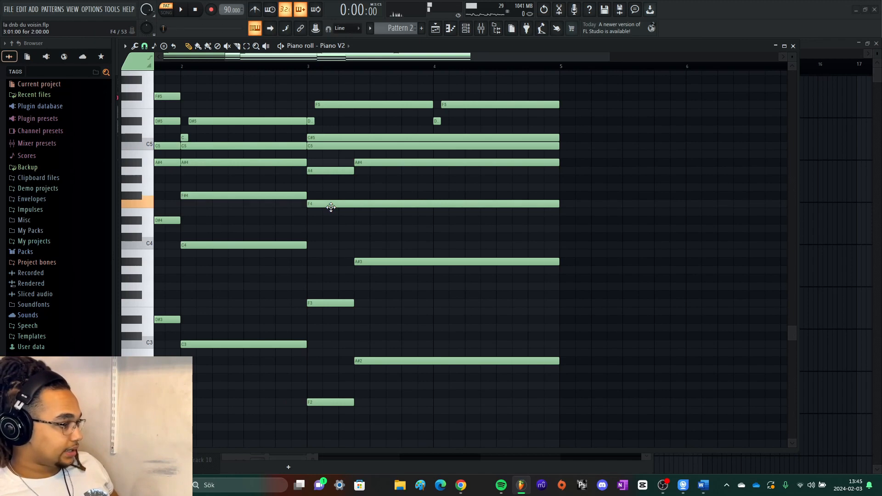
click(322, 173)
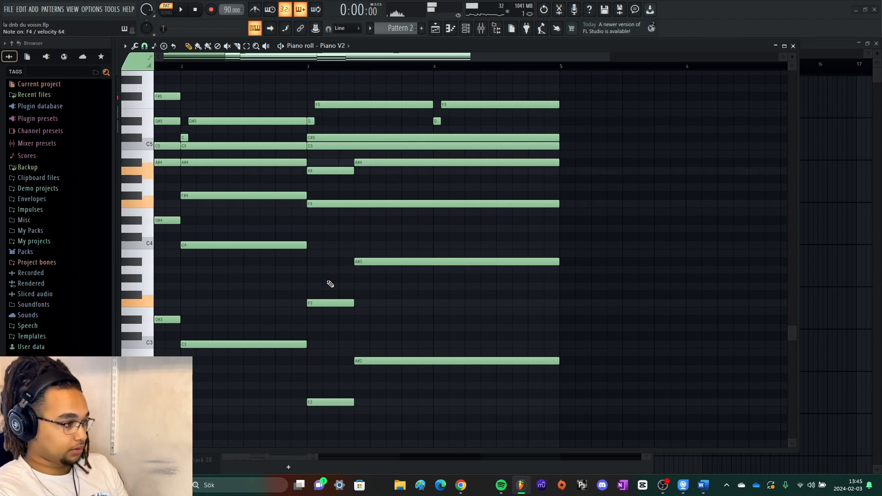
- Sound the C4, F3 and A#3 keys on the piano roll keyboard to compare the progression's bass roots
scroll(351, 286, down, 3)
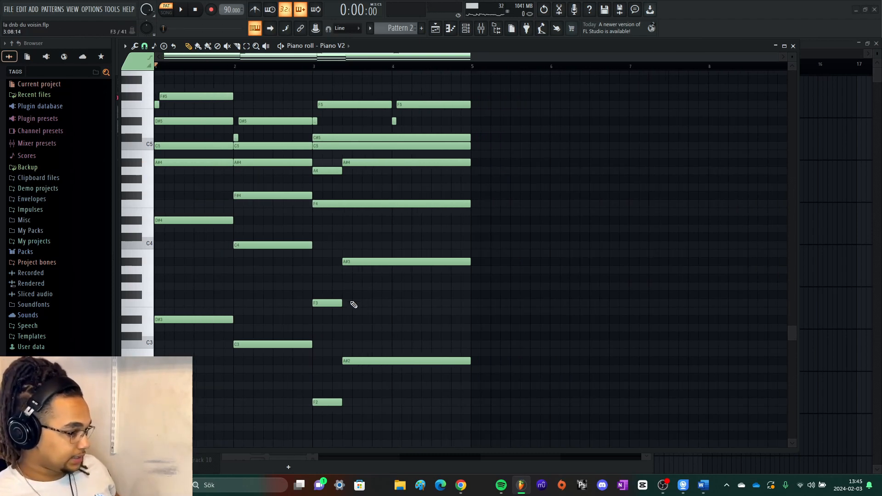
click(144, 224)
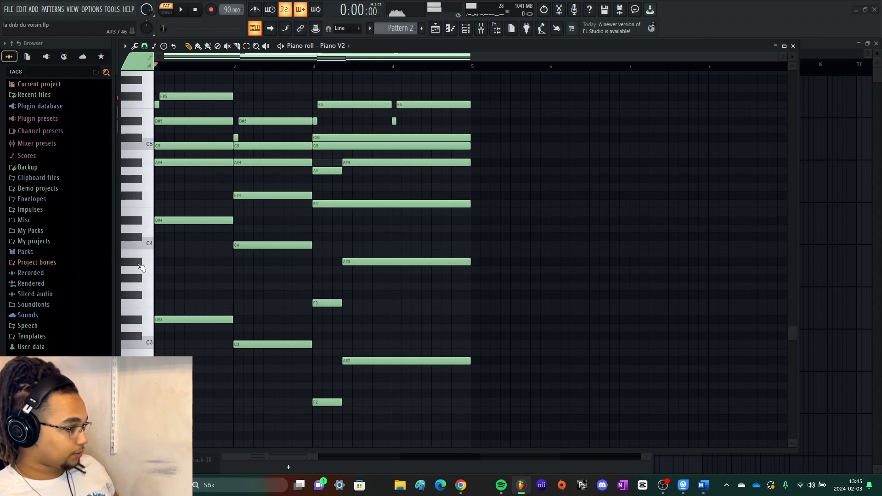
click(136, 243)
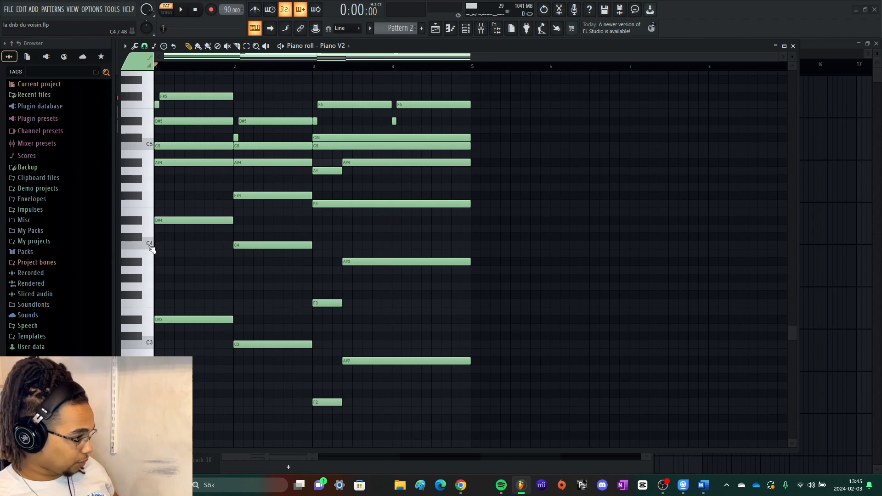
click(148, 245)
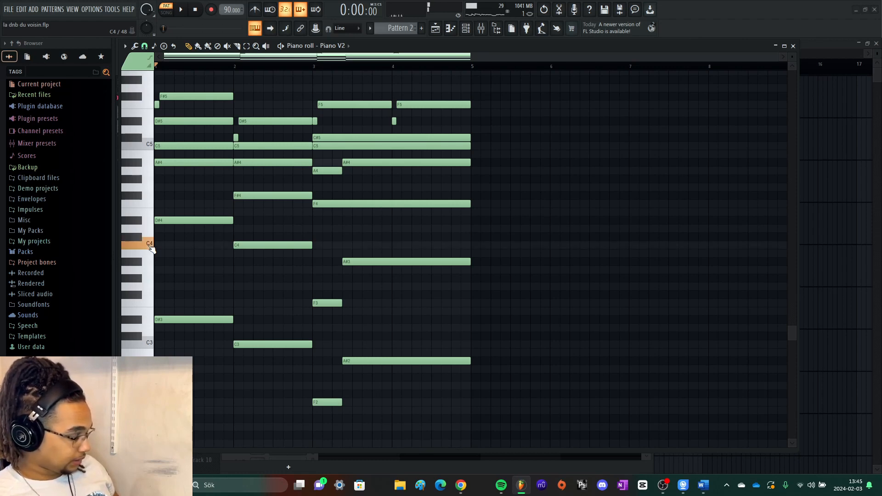
click(150, 305)
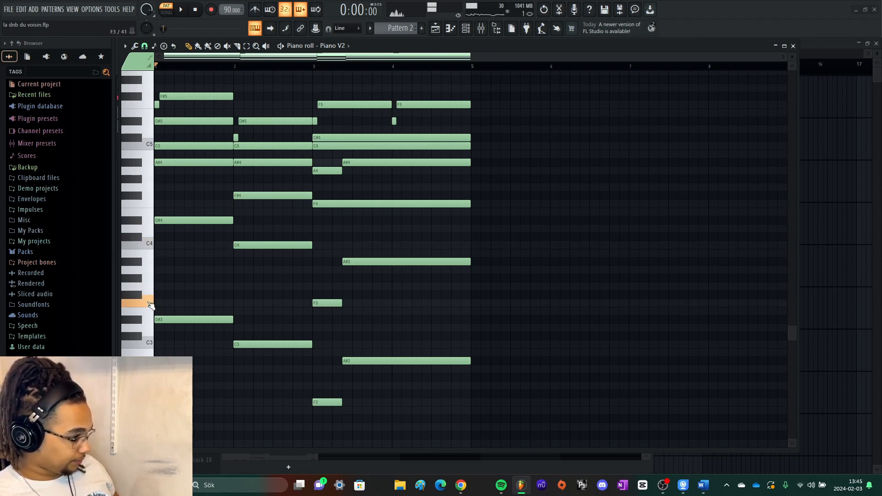
click(137, 263)
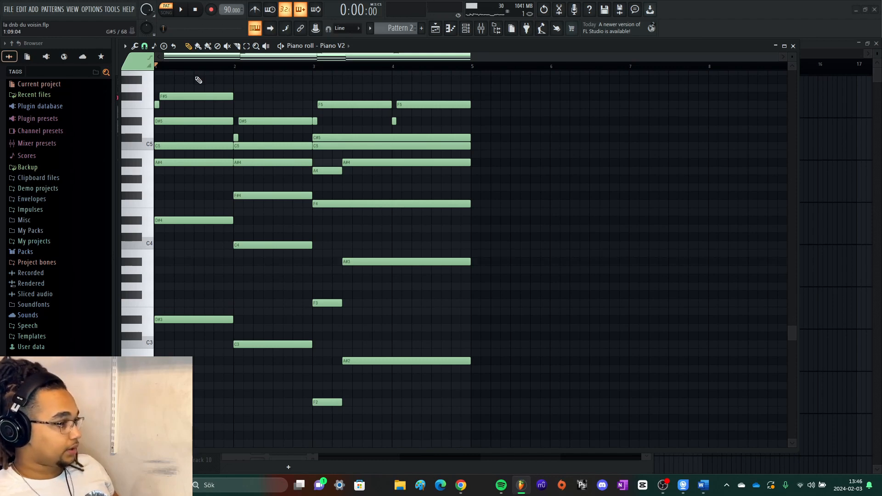
- Play the Piano V2 progression from the start, and audition the C4 bass note in bar 2 and F3 in bar 3
key(space)
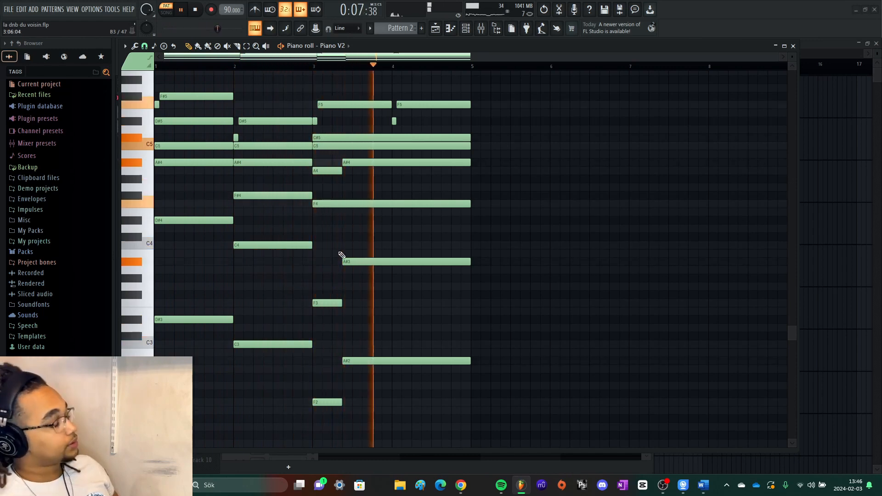
key(space)
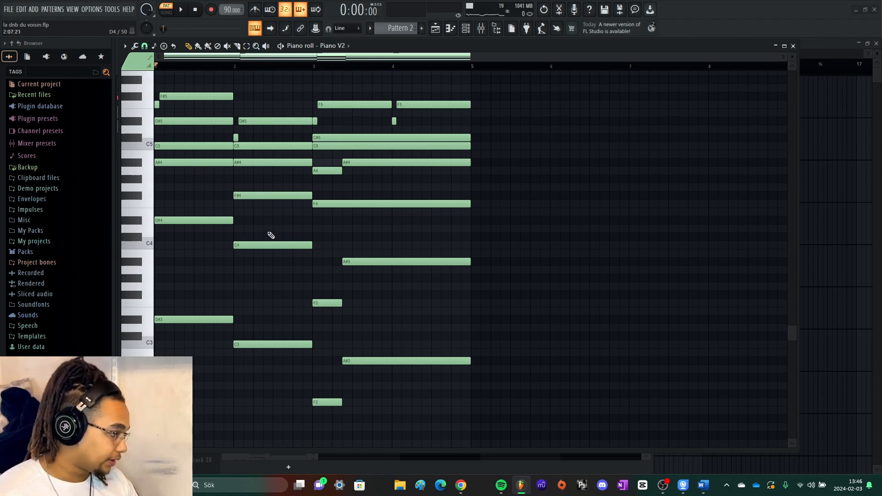
click(295, 245)
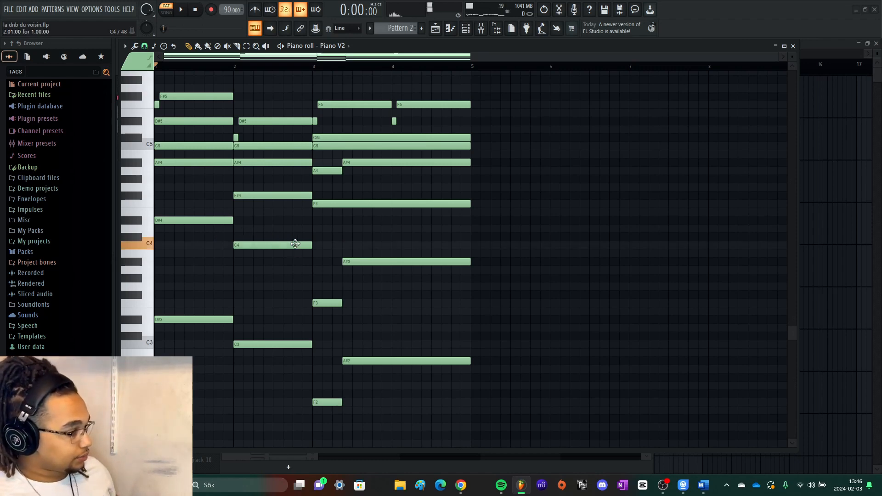
click(322, 306)
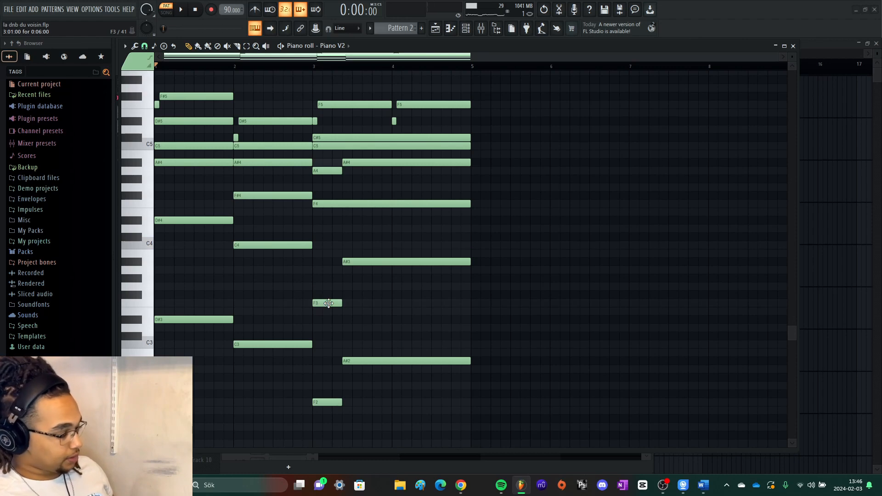
click(327, 304)
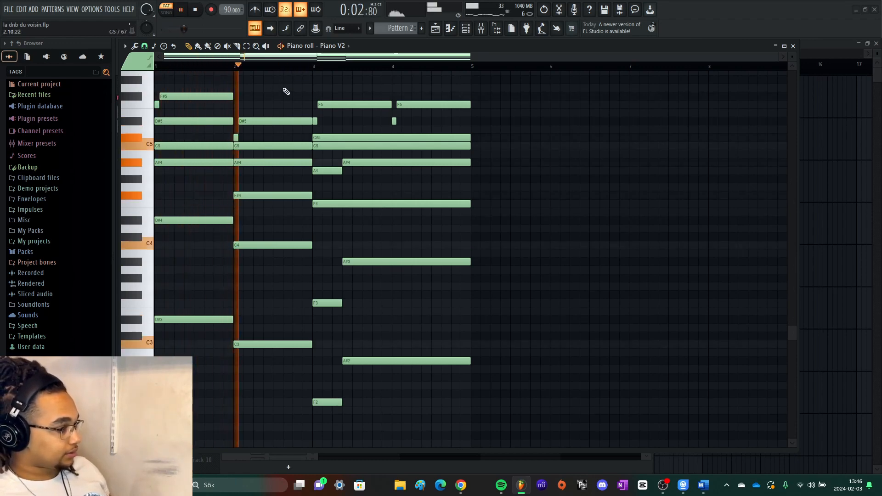
- Open the Muted Strat 1 piano roll, examine its repeated A#4 and A4 notes and play them from bar 3
key(F7)
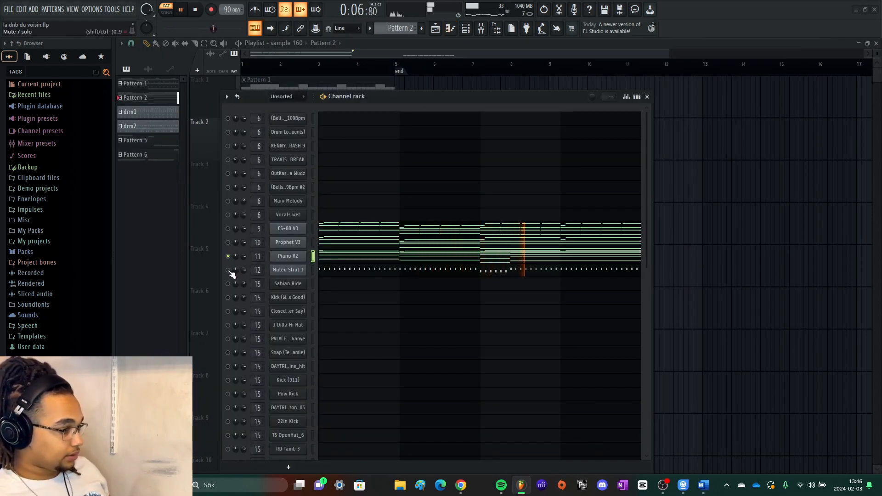
click(376, 272)
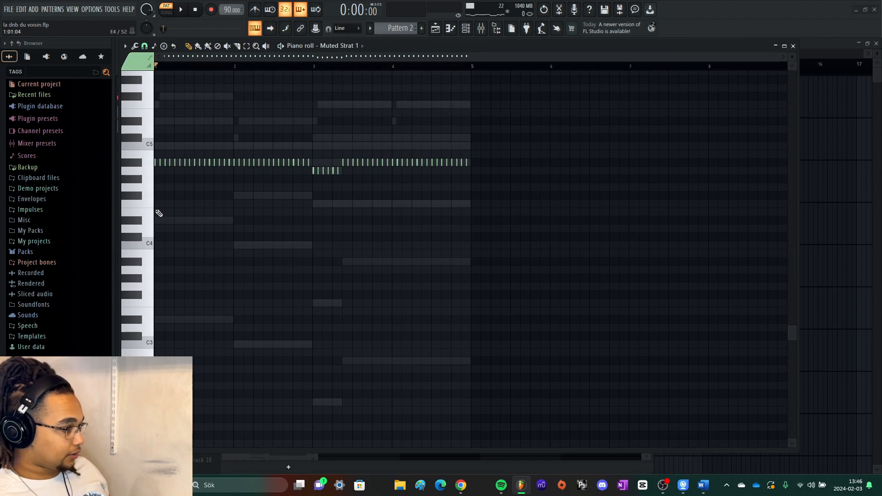
scroll(156, 211, up, 3)
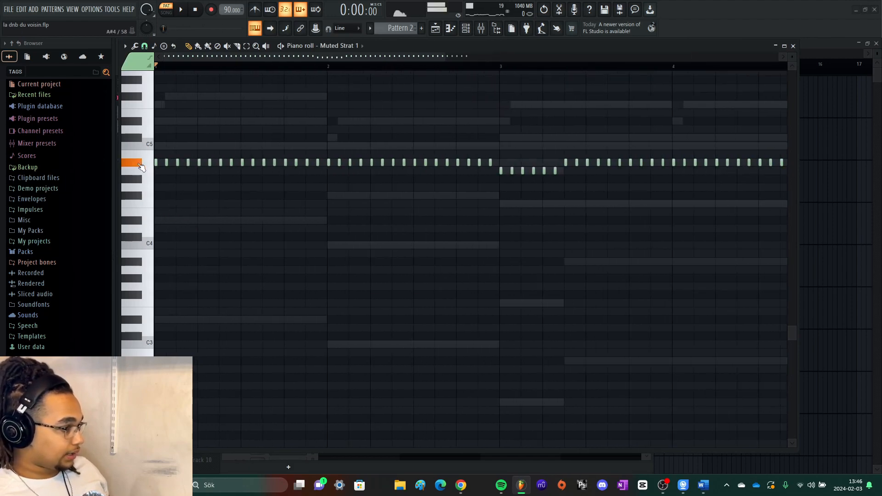
scroll(242, 246, down, 3)
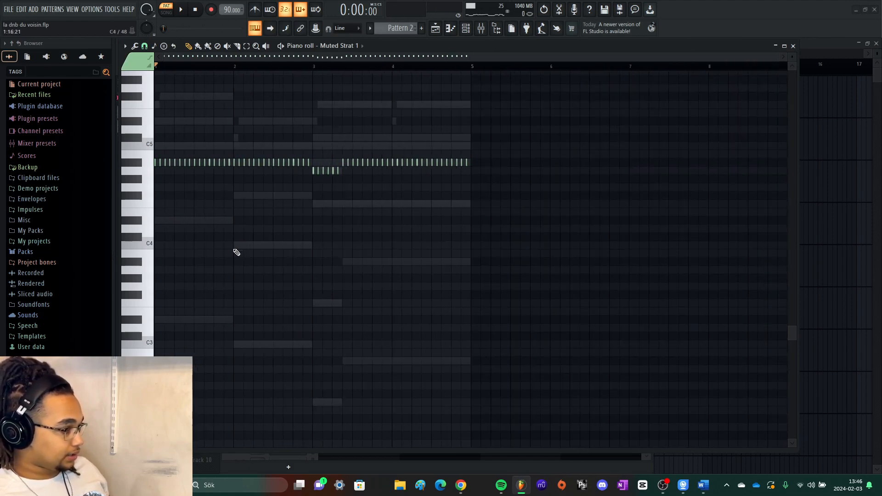
scroll(225, 258, up, 3)
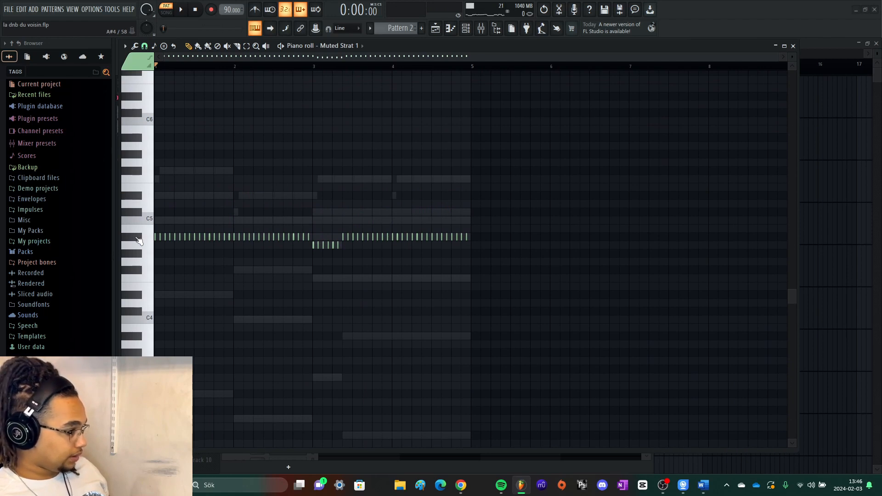
scroll(329, 244, up, 3)
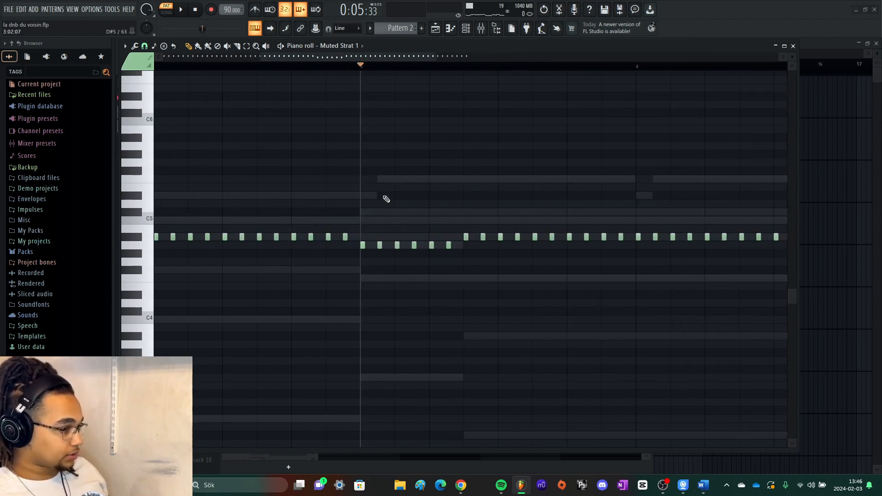
scroll(409, 203, down, 3)
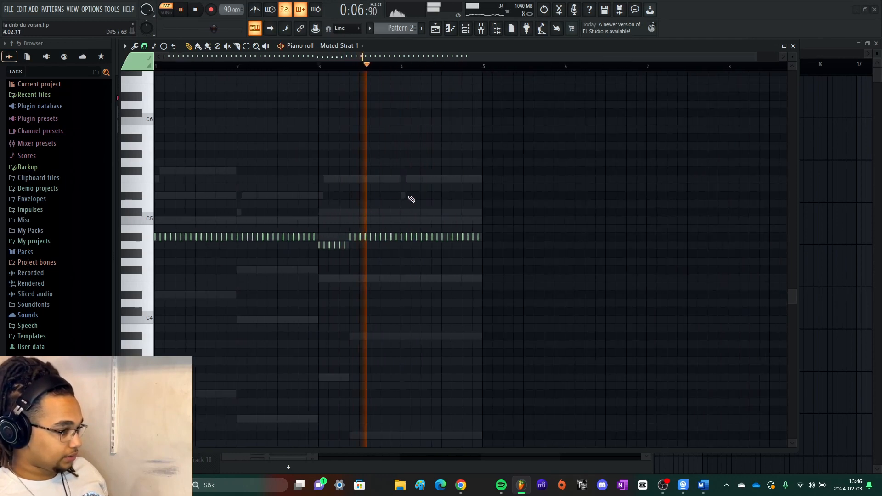
key(space)
- Play all four Pattern 2 layers together and compare the CS-80 V3 and Prophet V3 notes in the piano roll
key(F7)
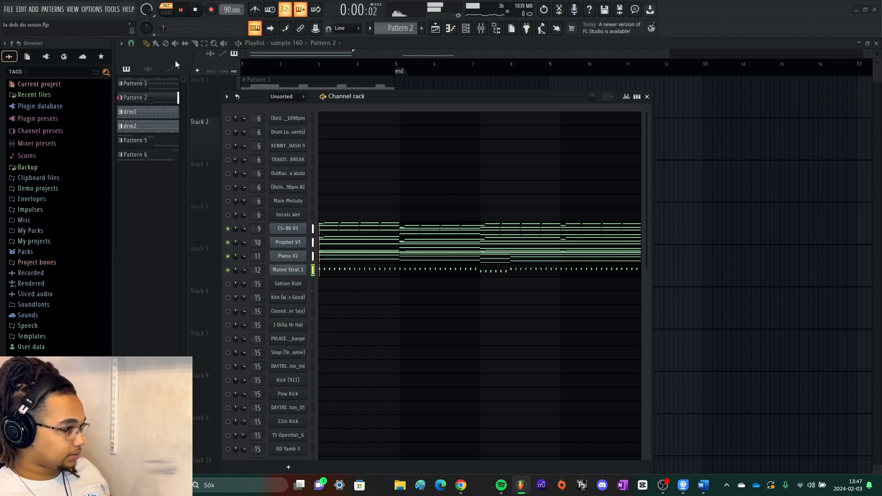
click(373, 230)
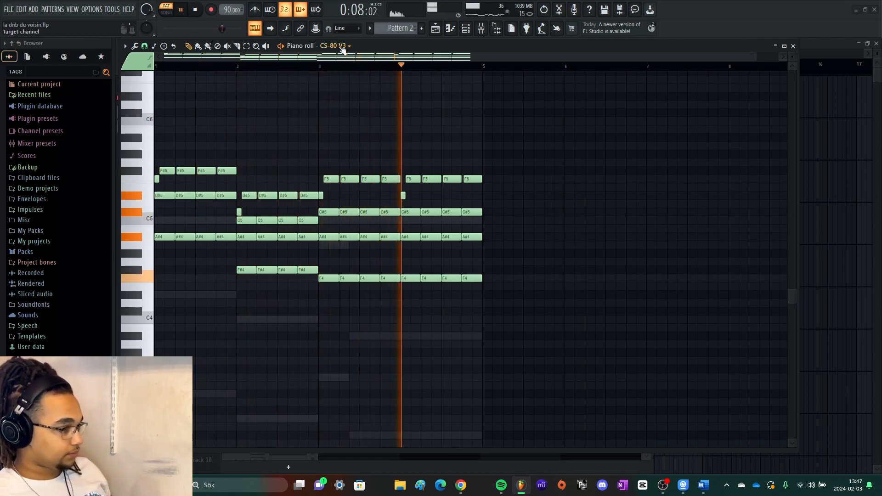
scroll(343, 50, down, 1)
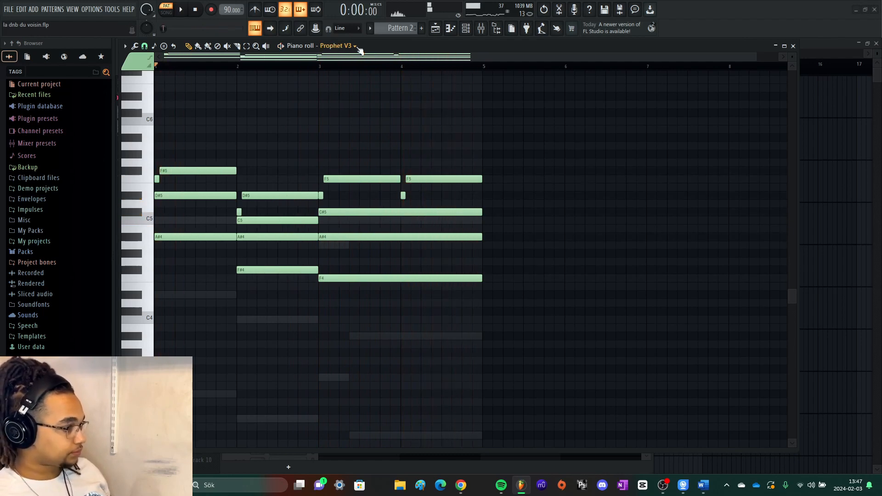
click(793, 46)
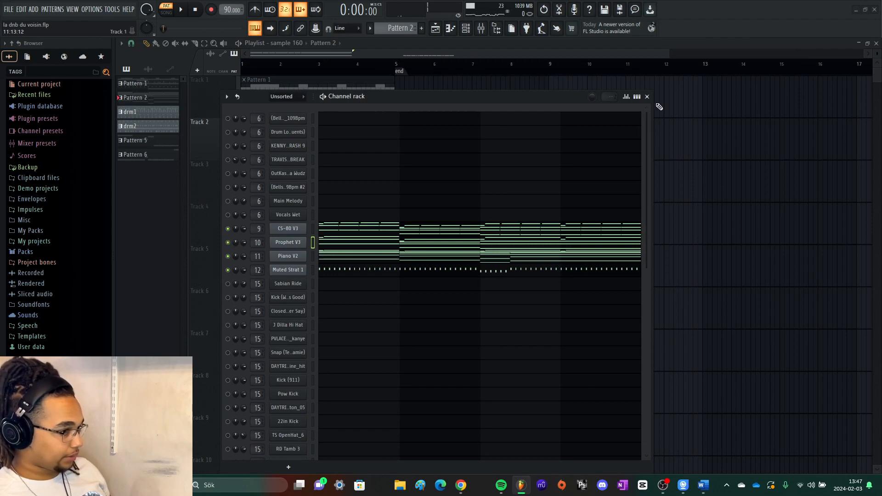
- Switch the playlist from the sample 160 arrangement to Arrangement 90 in song mode, with the channel rack closed
click(647, 97)
ctrl+click(231, 155)
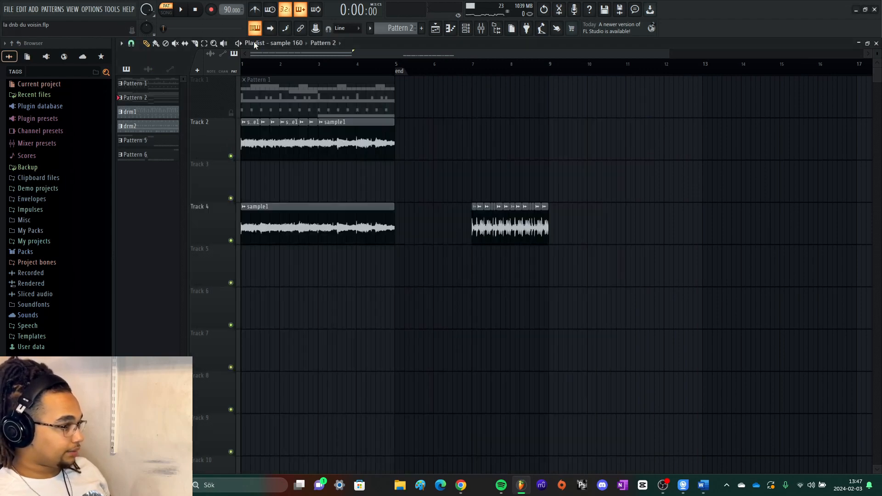
scroll(283, 43, up, 1)
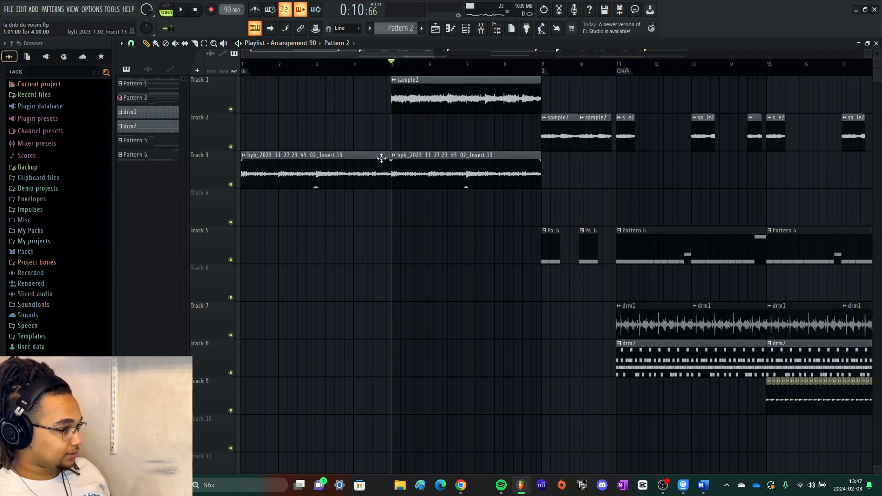
key(F6)
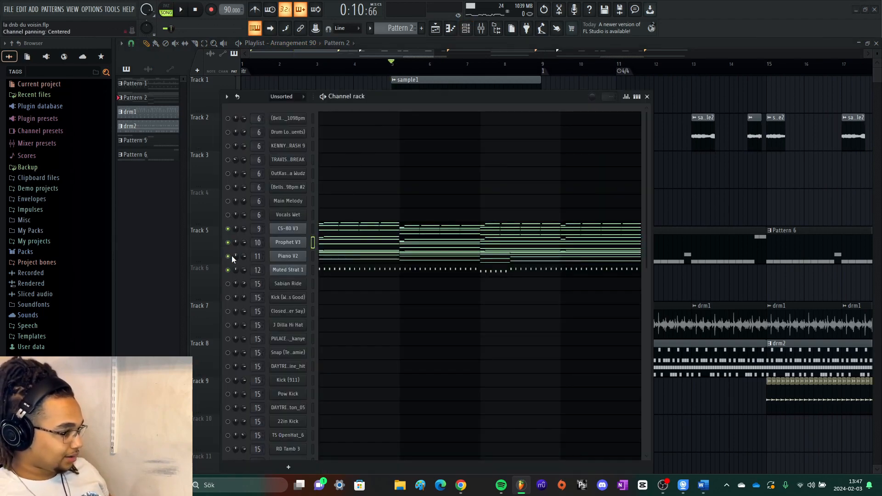
click(647, 97)
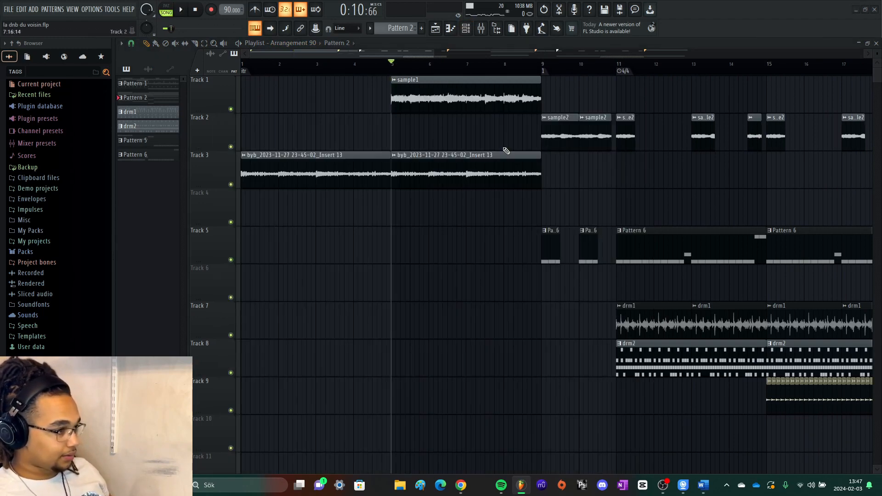
- Play Arrangement 90 from bar 5 and examine how the sample, bass and drum clips are arranged
scroll(420, 193, up, 3)
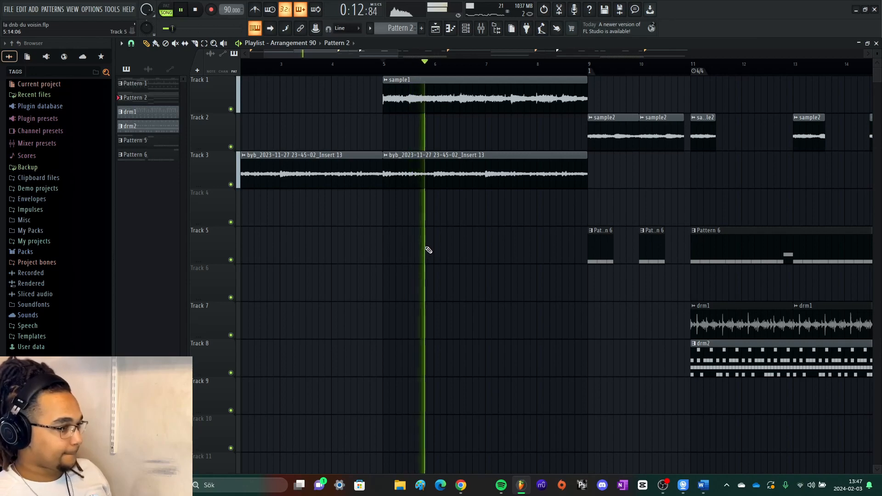
scroll(429, 236, down, 3)
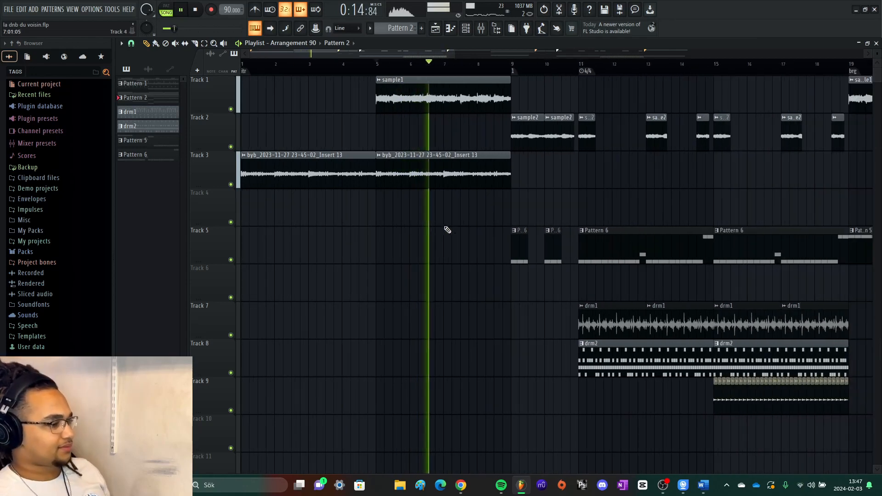
scroll(447, 227, down, 2)
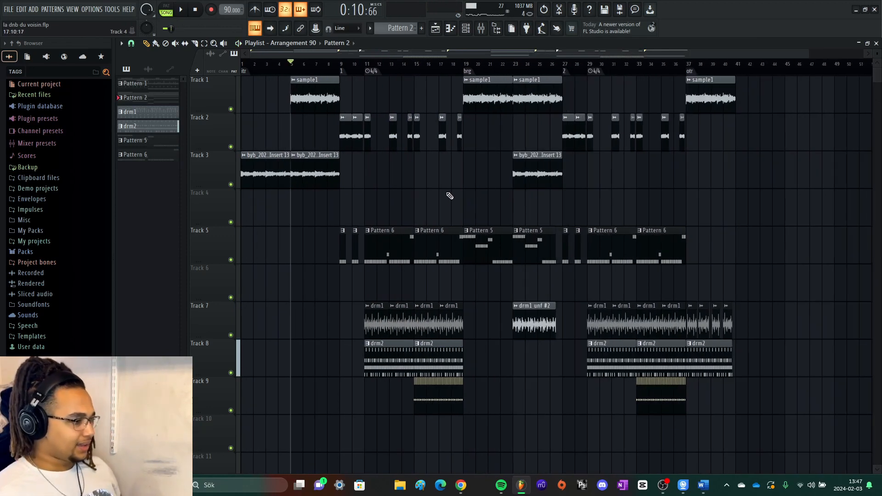
scroll(427, 183, up, 4)
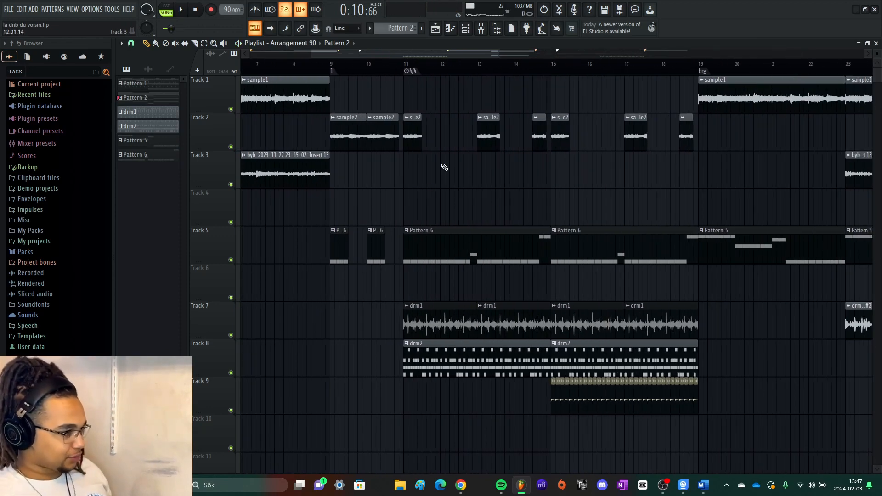